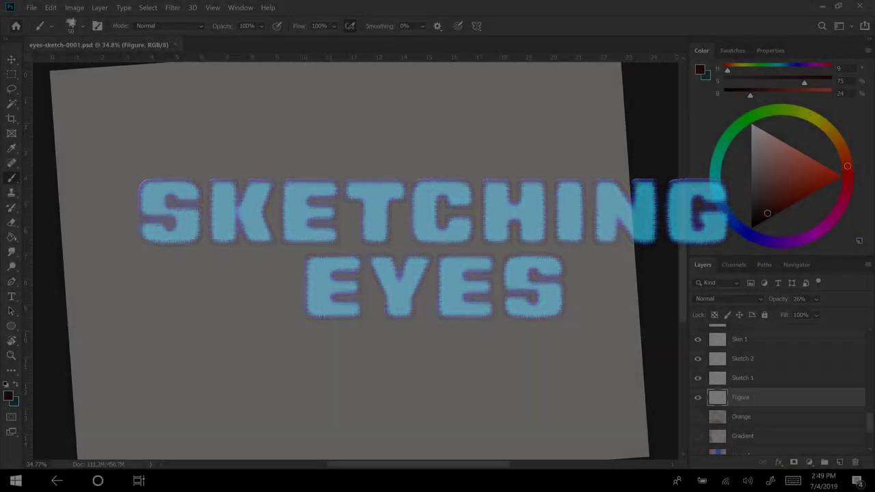
scroll(356, 259, down, 1)
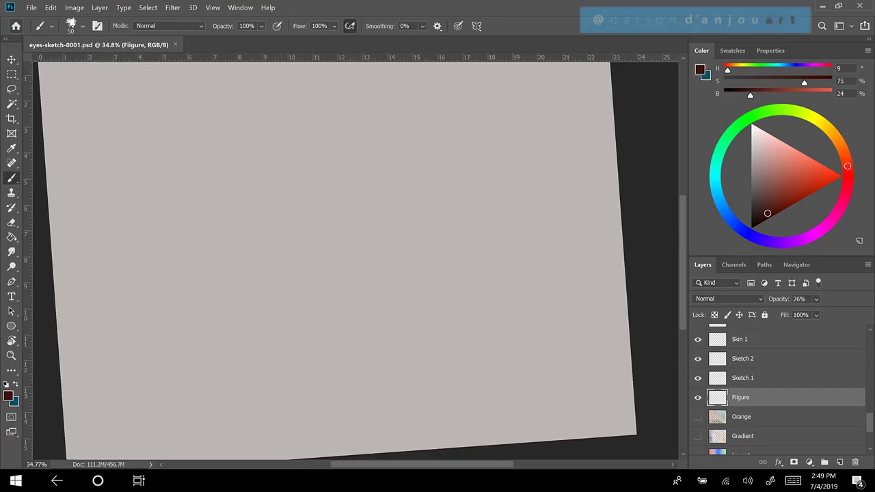
mouse_move(479, 259)
mouse_down()
mouse_move(472, 300)
mouse_move(479, 257)
mouse_up()
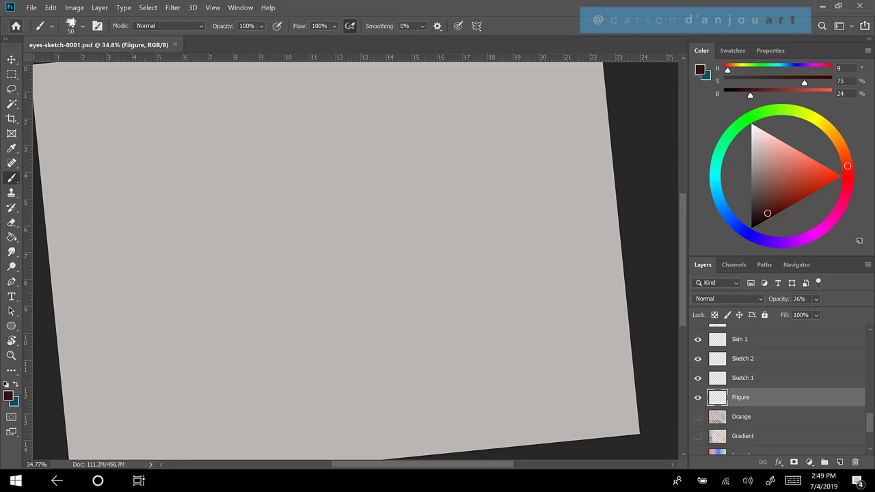
scroll(355, 260, up, 1)
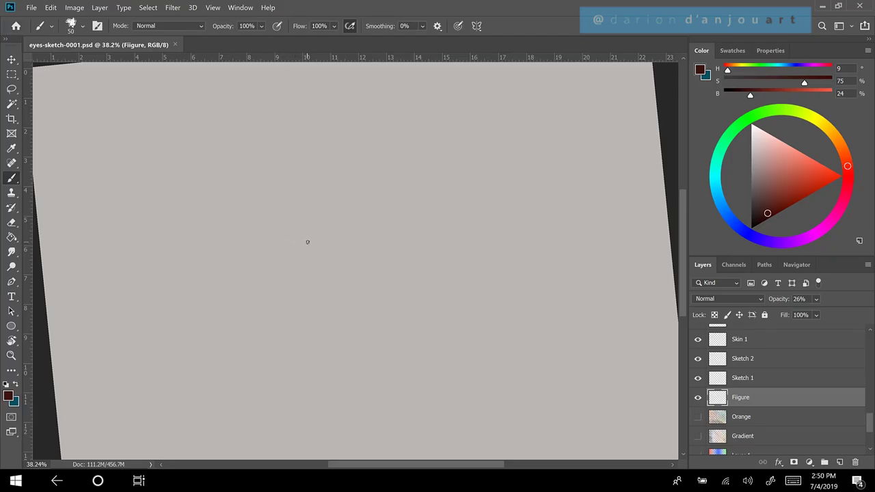
scroll(305, 235, down, 1)
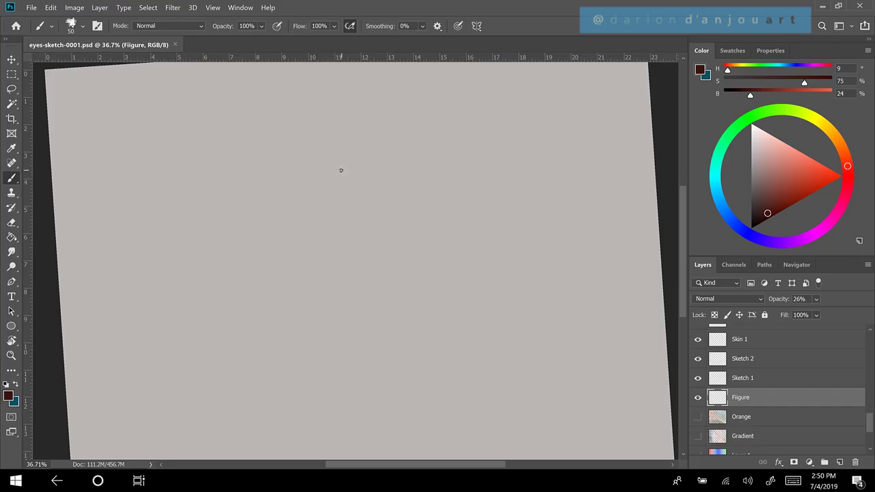
- Go through the Fiigure, Sketch 1 and Sketch 2 layers one by one to review the sketching layer setup
click(769, 381)
click(771, 360)
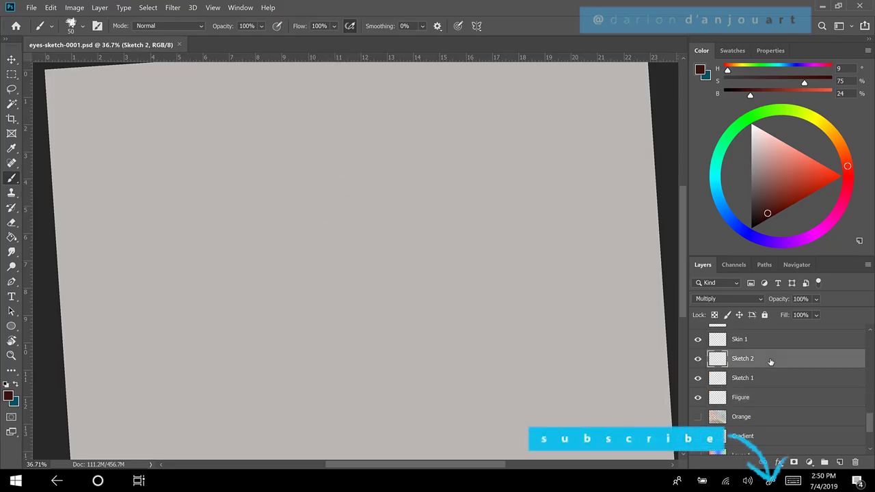
click(772, 399)
click(773, 383)
click(775, 363)
click(774, 397)
click(773, 380)
click(773, 360)
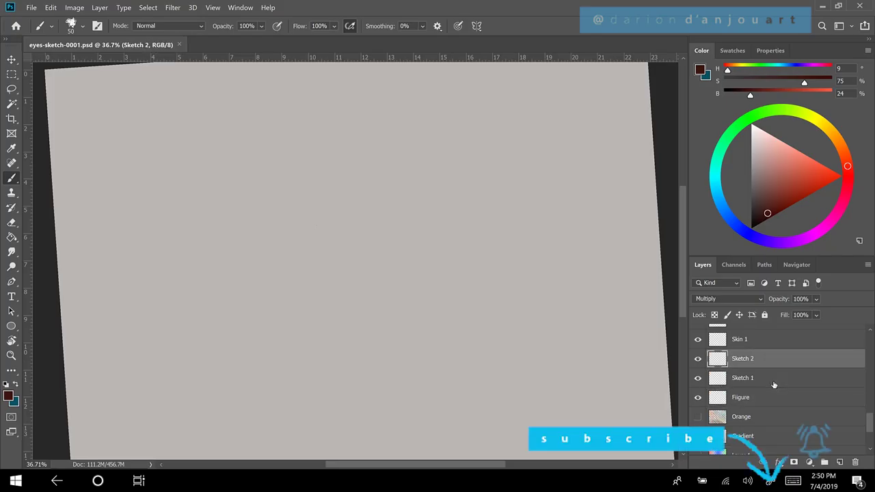
click(773, 398)
click(774, 381)
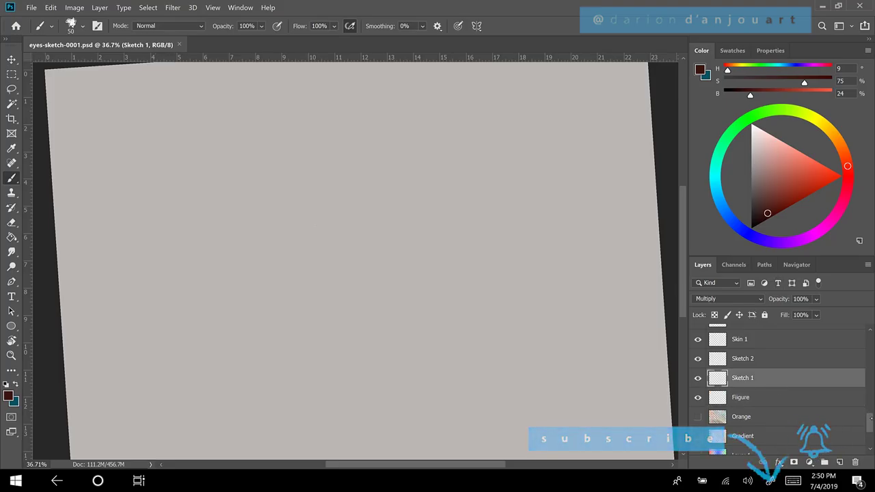
mouse_move(869, 417)
mouse_down()
mouse_move(867, 398)
mouse_move(867, 419)
mouse_up()
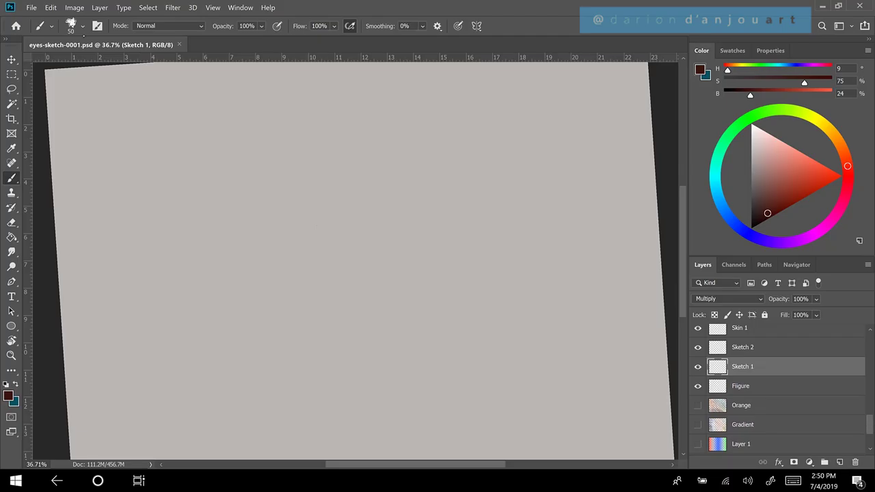
- On the Fiigure layer, rough in the sides and underside of a large eyeball circle with the ULTIMATE STEVE AHN! brush
click(83, 27)
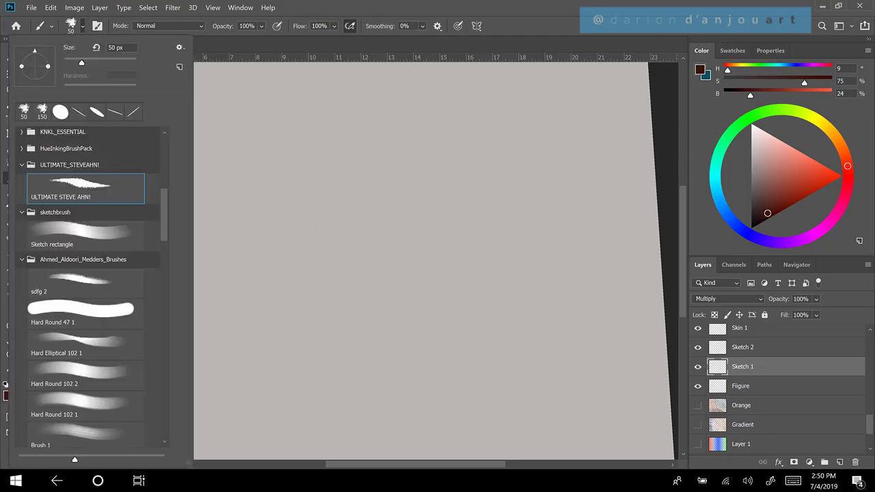
click(240, 212)
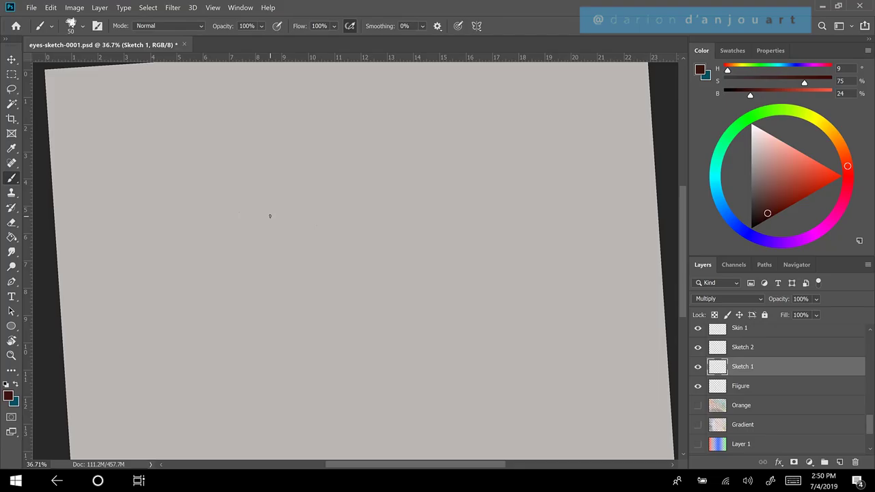
click(765, 389)
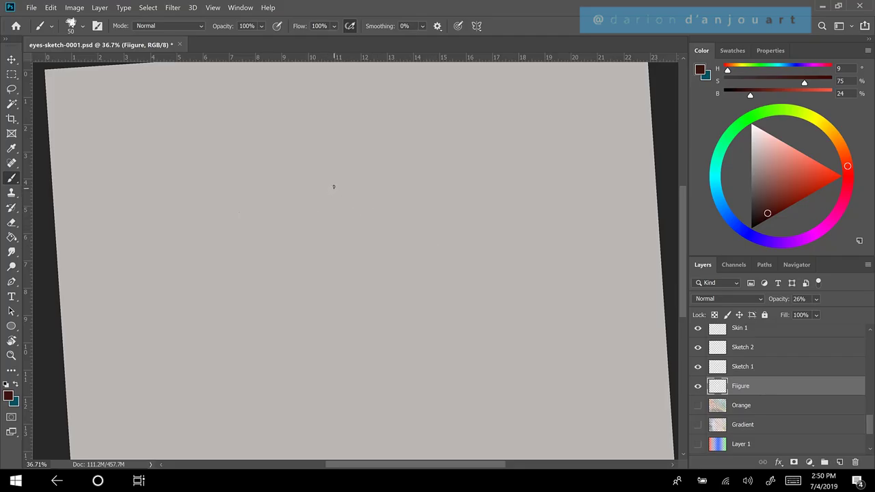
mouse_move(332, 165)
mouse_down()
mouse_move(279, 234)
mouse_move(296, 181)
mouse_move(316, 169)
mouse_move(271, 270)
mouse_move(294, 184)
mouse_move(279, 305)
mouse_up()
mouse_move(266, 258)
mouse_down()
mouse_move(307, 314)
mouse_move(347, 313)
mouse_up()
mouse_move(277, 305)
mouse_down()
mouse_move(380, 322)
mouse_move(408, 315)
mouse_move(420, 218)
mouse_up()
drag(315, 164, 268, 256)
mouse_move(289, 180)
mouse_down()
mouse_move(288, 278)
mouse_move(307, 314)
mouse_up()
mouse_move(275, 287)
mouse_down()
mouse_move(313, 325)
mouse_move(381, 334)
mouse_move(426, 281)
mouse_move(428, 240)
mouse_move(411, 192)
mouse_up()
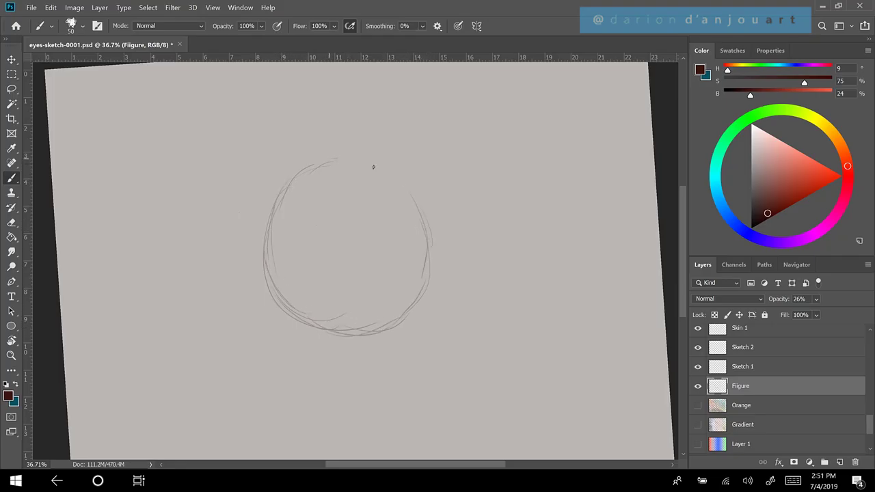
- Close the eyeball circle across its upper part and reinforce the whole outline with overlapping light strokes
mouse_move(331, 159)
mouse_down()
mouse_move(424, 203)
mouse_move(432, 245)
mouse_move(420, 200)
mouse_up()
mouse_move(287, 191)
mouse_down()
mouse_move(328, 162)
mouse_move(376, 166)
mouse_move(414, 186)
mouse_move(438, 240)
mouse_move(422, 288)
mouse_up()
drag(434, 230, 429, 285)
mouse_move(436, 251)
mouse_down()
mouse_move(418, 297)
mouse_move(373, 327)
mouse_move(308, 320)
mouse_move(368, 332)
mouse_up()
mouse_move(270, 272)
mouse_down()
mouse_move(292, 307)
mouse_move(354, 329)
mouse_up()
drag(282, 198, 264, 263)
mouse_move(293, 181)
mouse_down()
mouse_move(350, 161)
mouse_move(410, 177)
mouse_up()
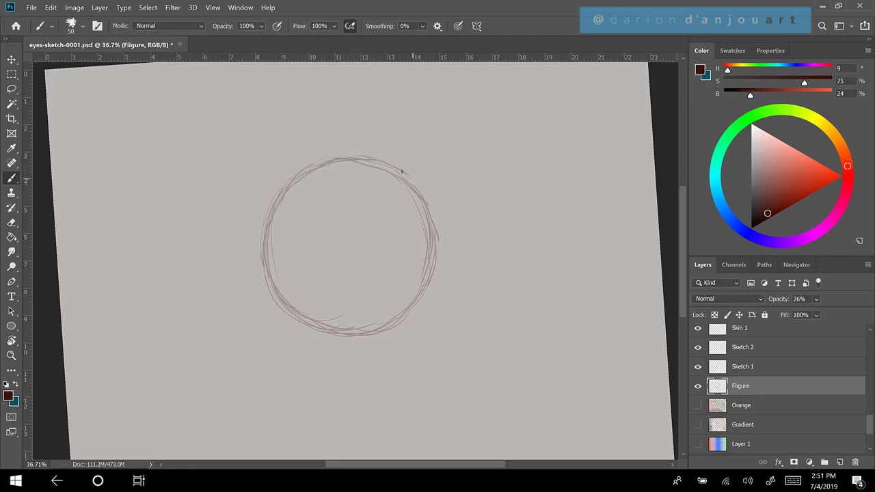
mouse_move(357, 161)
mouse_down()
mouse_move(407, 181)
mouse_move(443, 226)
mouse_move(427, 304)
mouse_up()
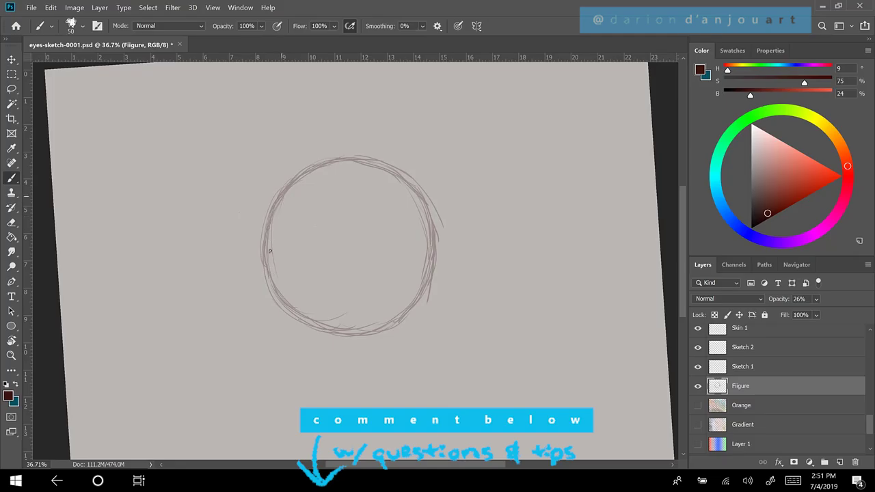
mouse_move(271, 235)
mouse_down()
mouse_move(266, 254)
mouse_move(293, 310)
mouse_up()
drag(365, 333, 430, 272)
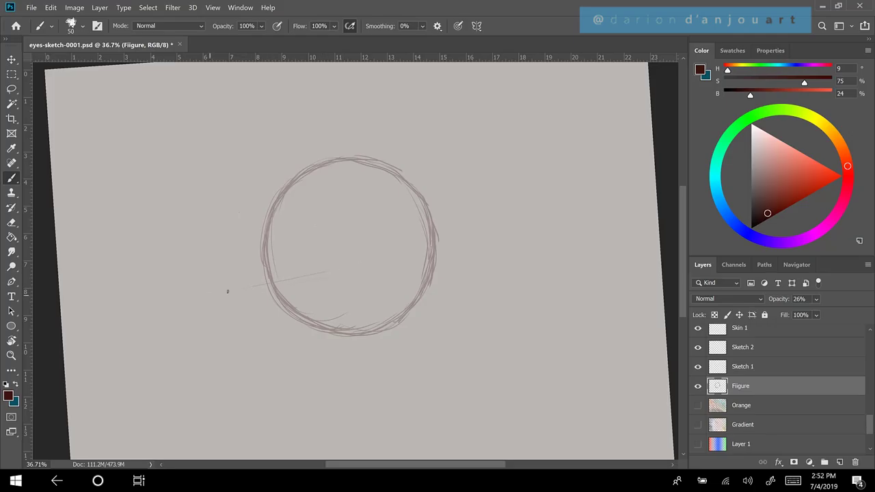
- Draw a tilted eye-axis line through the circle, rising from lower left to upper right and extending past both sides
drag(219, 294, 514, 218)
drag(282, 278, 404, 252)
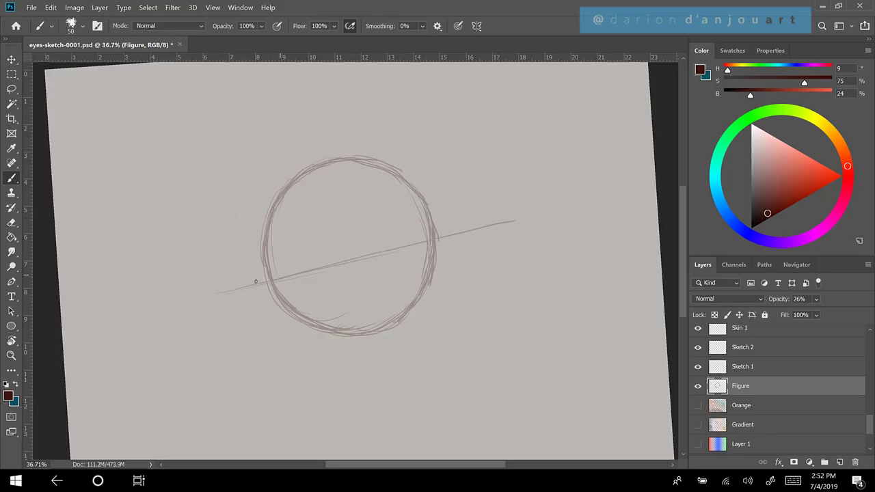
drag(213, 294, 519, 218)
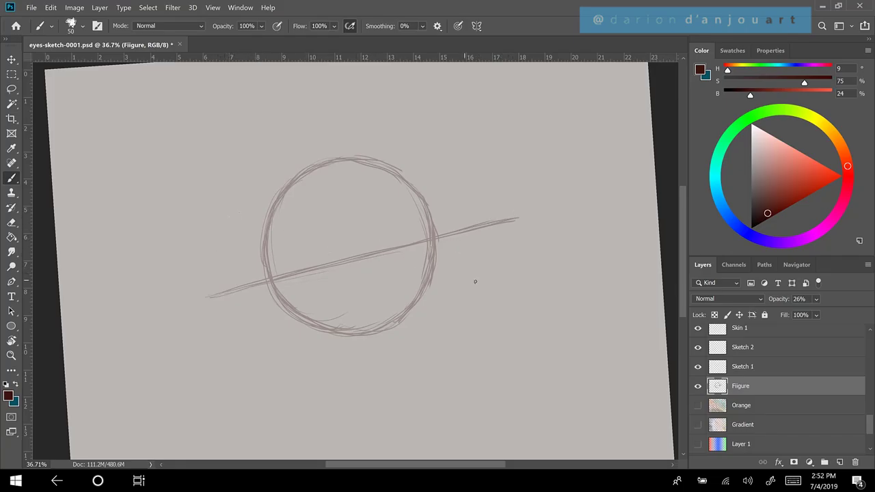
- Try a level and a downward-sloping axis line across the circle, then erase both and patch the circle's outline
drag(450, 278, 475, 286)
drag(197, 253, 531, 252)
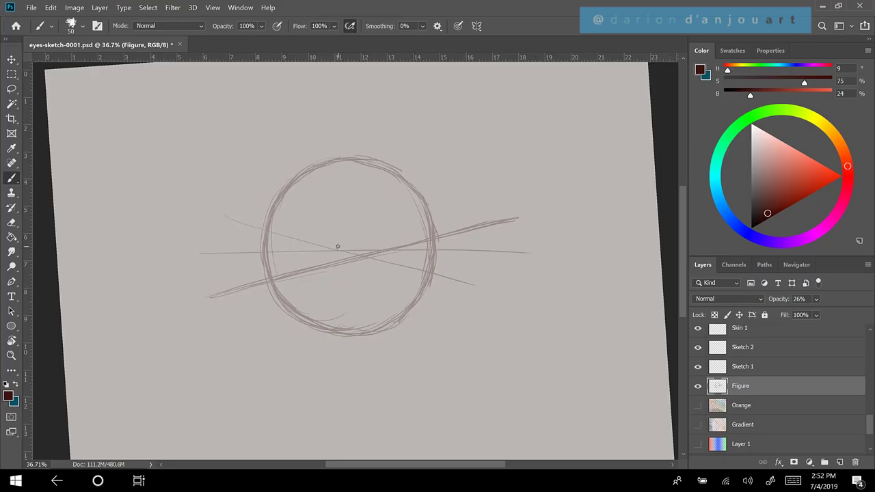
mouse_move(449, 252)
mouse_down()
mouse_move(502, 250)
mouse_move(191, 251)
mouse_move(322, 229)
mouse_move(228, 209)
mouse_move(226, 219)
mouse_move(491, 290)
mouse_up()
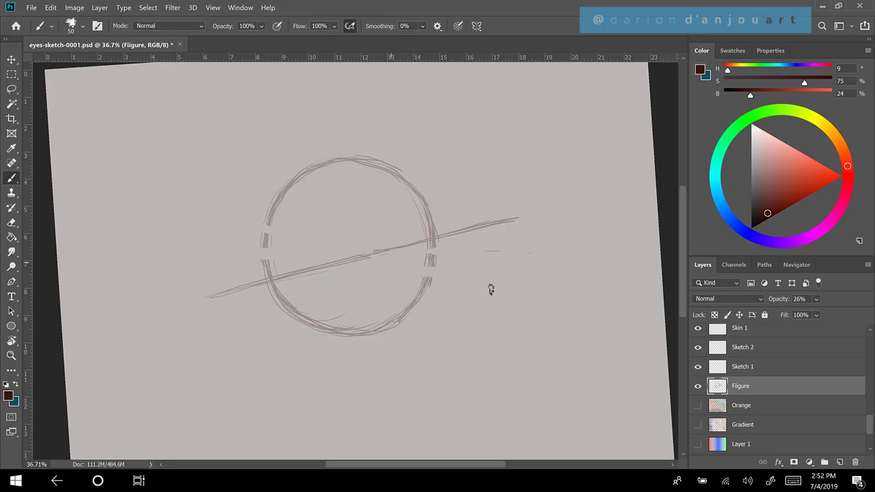
drag(486, 254, 544, 255)
drag(272, 218, 268, 269)
drag(431, 265, 426, 279)
- On the Sketch 1 layer, draw the dark tear duct corner where the axis line leaves the circle's left side
click(758, 370)
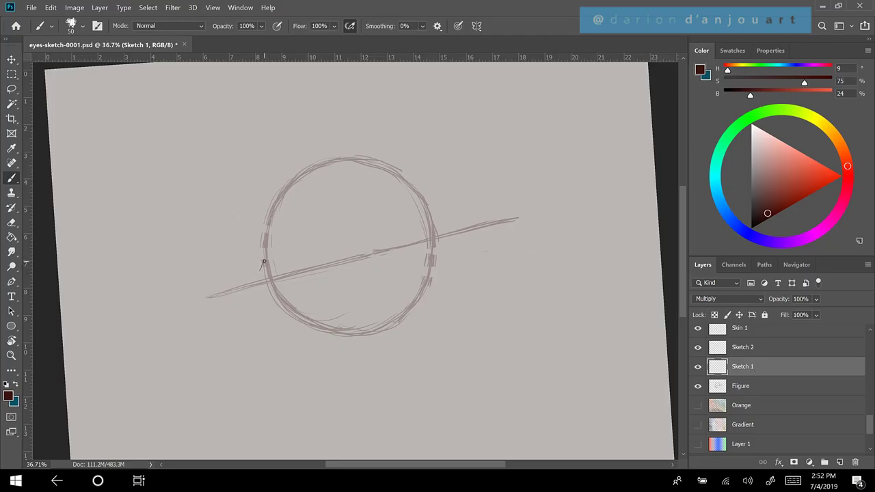
mouse_move(260, 266)
mouse_down()
mouse_move(253, 287)
mouse_move(267, 284)
mouse_move(253, 284)
mouse_move(260, 268)
mouse_move(251, 289)
mouse_move(272, 285)
mouse_up()
click(817, 299)
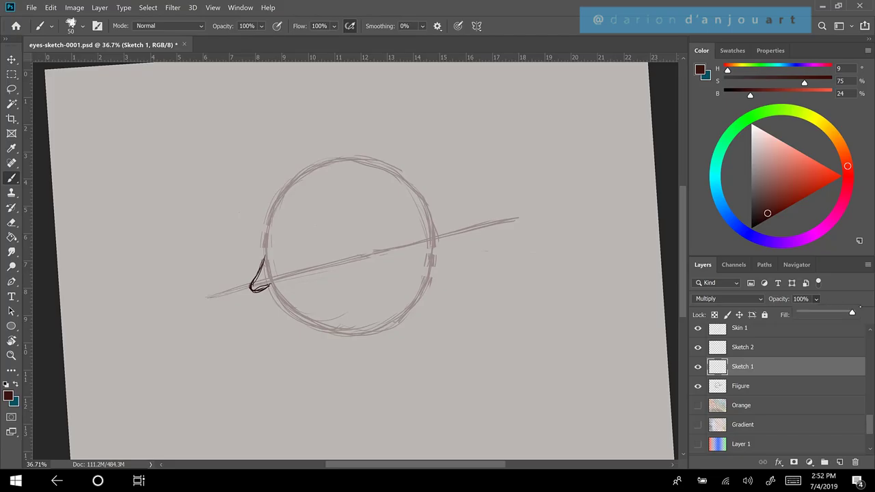
click(264, 259)
drag(264, 259, 258, 293)
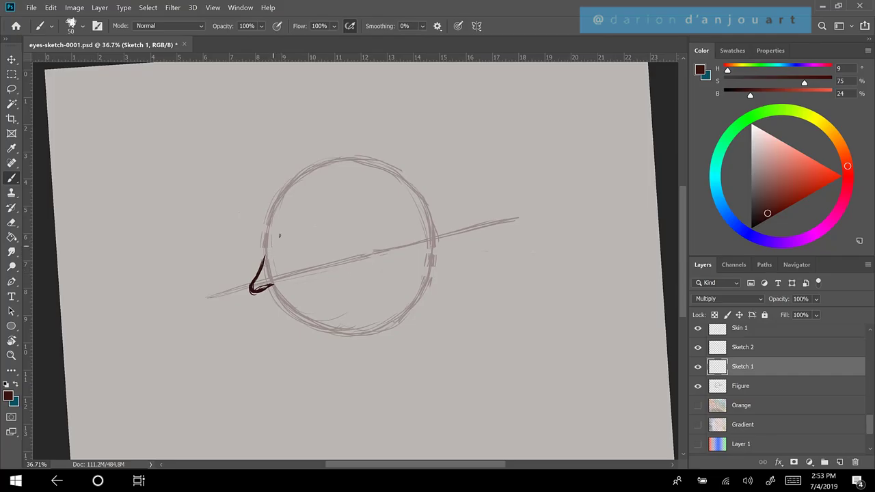
- Draw the arched upper eyelid line from the tear duct to the outer corner on the axis line and darken it
mouse_move(279, 236)
mouse_down()
mouse_move(267, 253)
mouse_move(293, 222)
mouse_move(329, 208)
mouse_move(423, 211)
mouse_move(388, 210)
mouse_move(421, 219)
mouse_up()
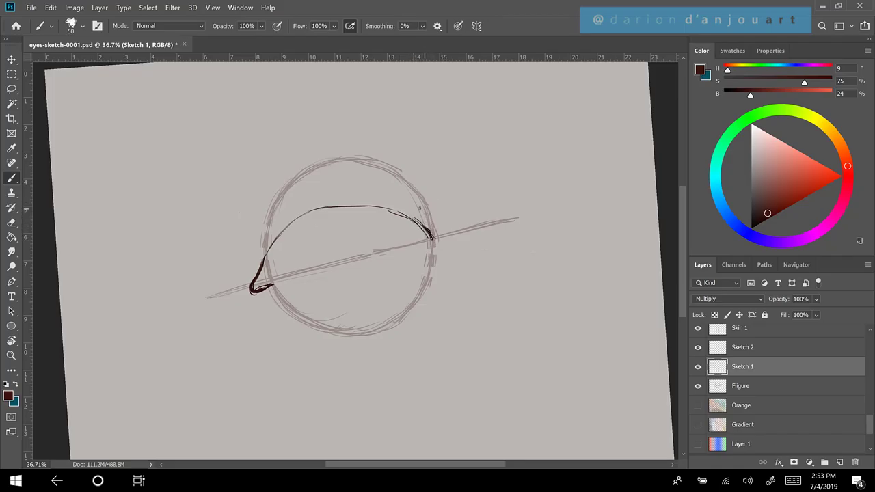
mouse_move(418, 218)
mouse_down()
mouse_move(404, 214)
mouse_move(434, 238)
mouse_up()
mouse_move(413, 223)
mouse_down()
mouse_move(374, 207)
mouse_move(390, 208)
mouse_move(354, 205)
mouse_move(303, 216)
mouse_move(256, 268)
mouse_up()
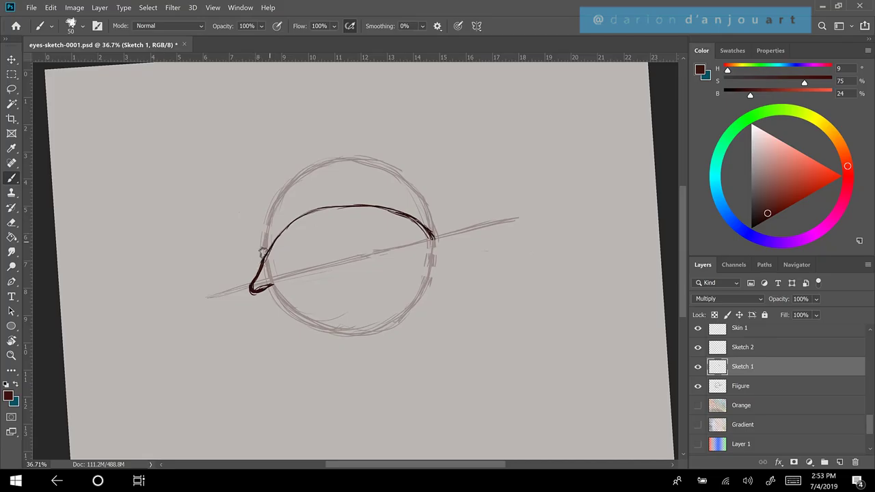
key(ctrl+z)
drag(263, 267, 276, 240)
- Draw the lower eyelid line from the tear duct to the outer corner and thicken it
mouse_move(255, 288)
mouse_down()
mouse_move(371, 283)
mouse_move(431, 245)
mouse_up()
mouse_move(403, 269)
mouse_down()
mouse_move(434, 240)
mouse_move(387, 279)
mouse_move(355, 283)
mouse_up()
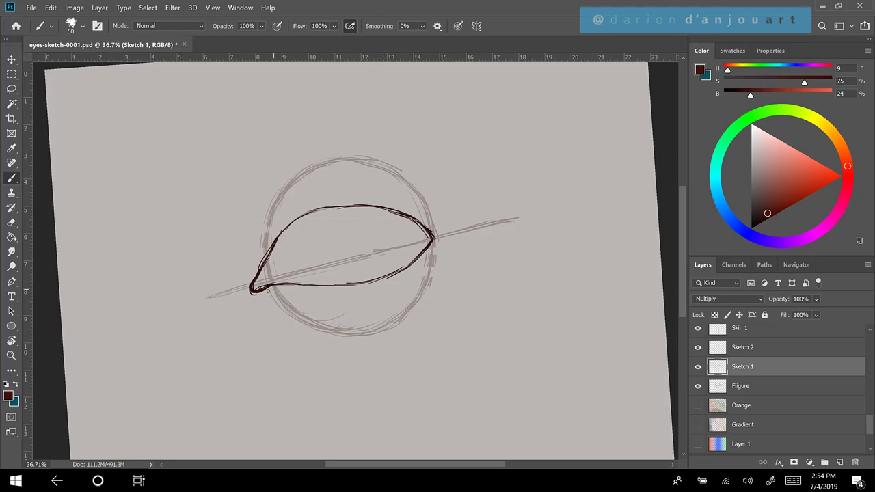
drag(280, 284, 388, 273)
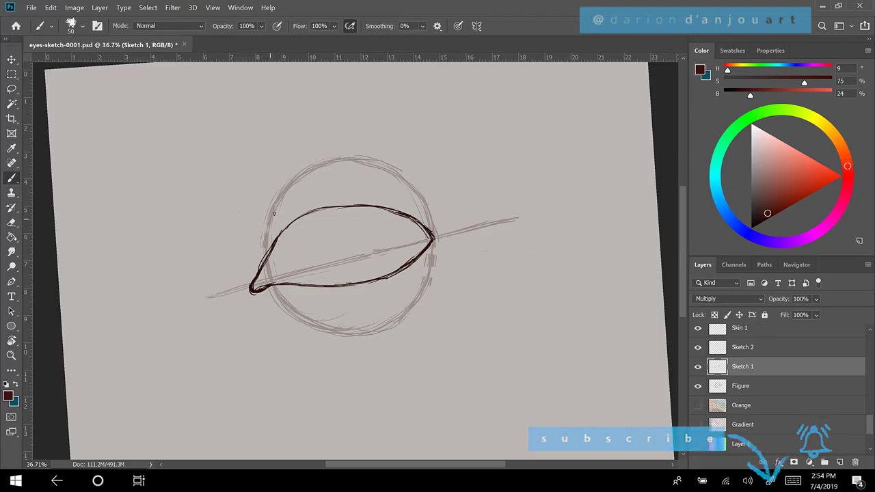
- Sketch the eyelid crease as an arc above the upper eyelid and darken it along its length
drag(261, 234, 284, 201)
mouse_move(261, 233)
mouse_down()
mouse_move(307, 188)
mouse_move(363, 181)
mouse_move(400, 190)
mouse_move(452, 232)
mouse_up()
drag(413, 201, 452, 231)
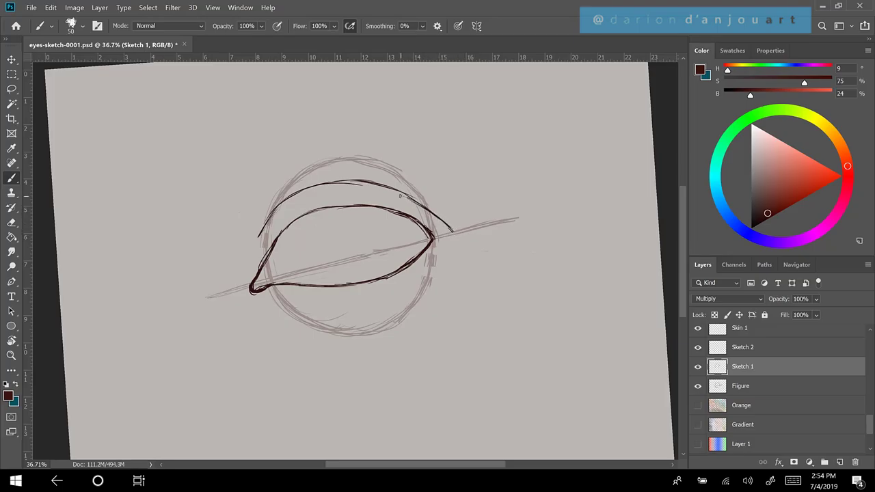
drag(395, 191, 453, 232)
mouse_move(361, 181)
mouse_down()
mouse_move(311, 184)
mouse_move(320, 183)
mouse_move(278, 202)
mouse_move(256, 237)
mouse_up()
drag(278, 208, 257, 236)
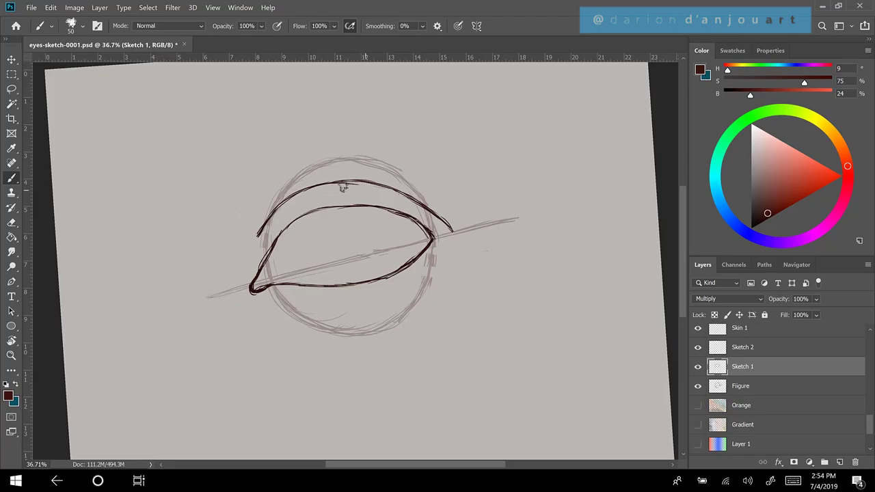
key(ctrl+z)
mouse_move(354, 181)
mouse_down()
mouse_move(342, 181)
mouse_move(359, 181)
mouse_up()
- Lower the Fiigure layer's opacity to 8% to fade the construction lines
click(759, 388)
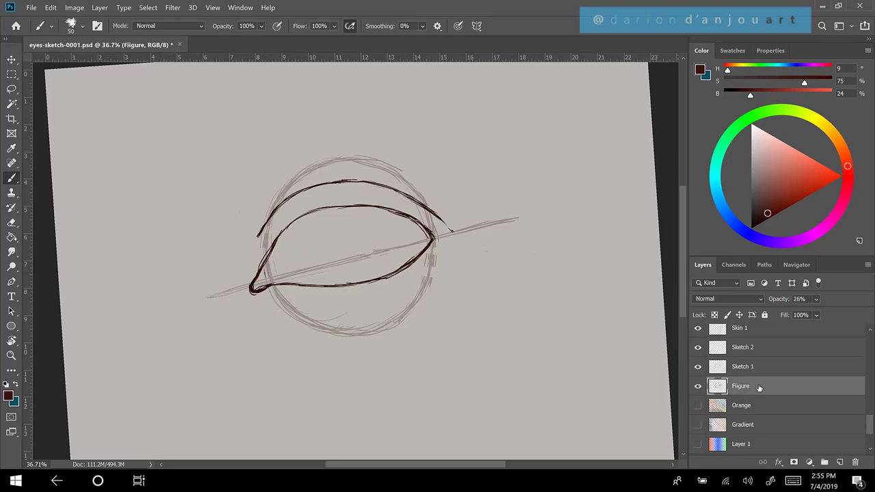
click(816, 314)
drag(827, 312, 819, 314)
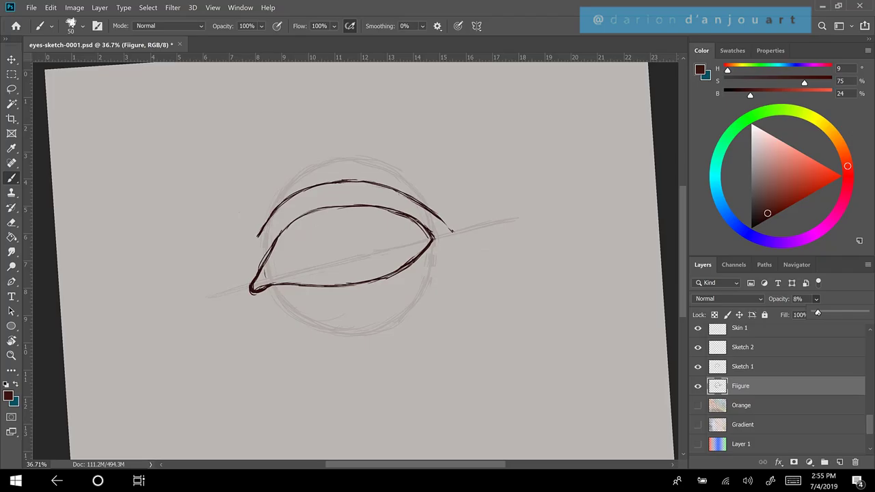
click(267, 273)
- On the Sketch 1 layer, separate the tear duct with a short curve and outline the thickness of both eyelids
click(756, 367)
drag(265, 274, 271, 282)
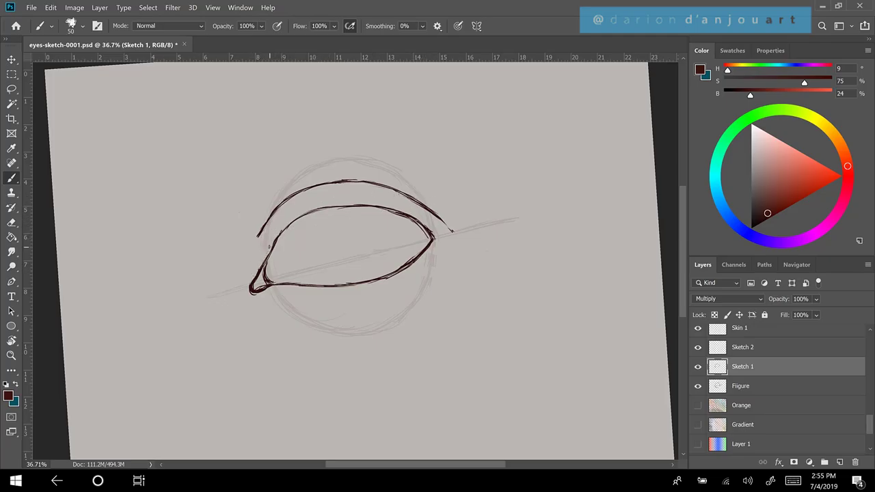
mouse_move(268, 248)
mouse_down()
mouse_move(303, 211)
mouse_move(404, 205)
mouse_up()
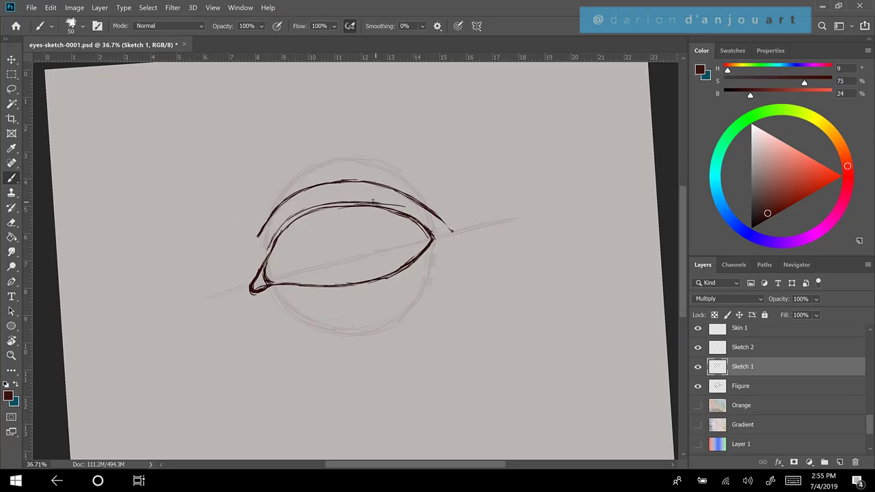
mouse_move(355, 203)
mouse_down()
mouse_move(401, 206)
mouse_move(438, 236)
mouse_up()
mouse_move(287, 291)
mouse_down()
mouse_move(424, 283)
mouse_move(350, 289)
mouse_move(395, 280)
mouse_move(441, 237)
mouse_up()
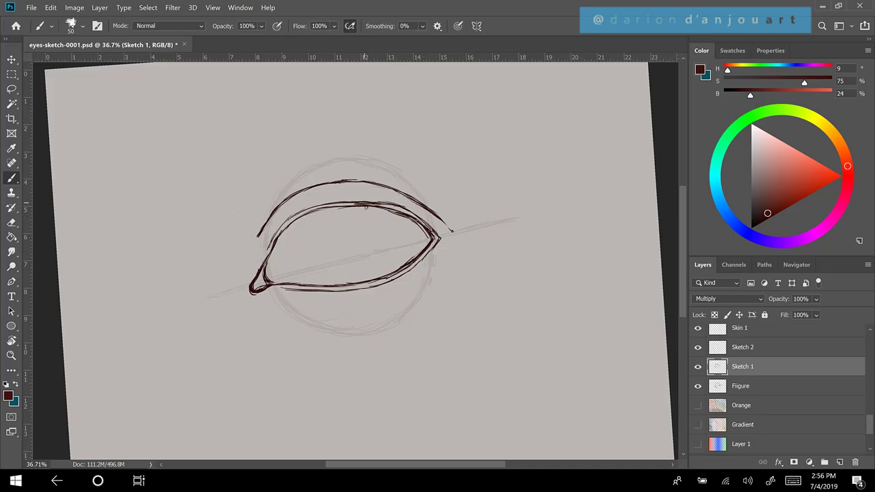
- Undo the latest strokes along the upper eyelid and redraw the middle of its inner edge as a separate line
drag(343, 203, 407, 213)
key(ctrl+z)
key(ctrl+z)
key(ctrl+z)
key(ctrl+z)
key(ctrl+z)
key(ctrl+z)
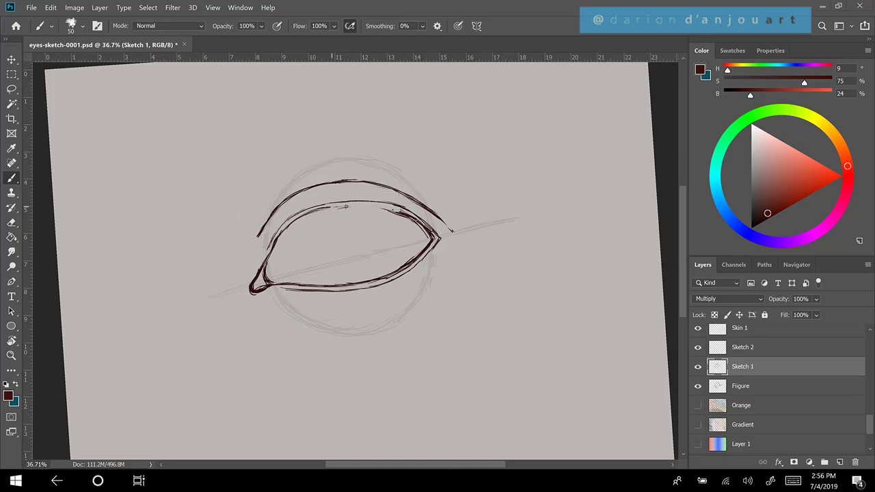
mouse_move(330, 206)
mouse_down()
mouse_move(400, 205)
mouse_move(308, 208)
mouse_move(396, 203)
mouse_up()
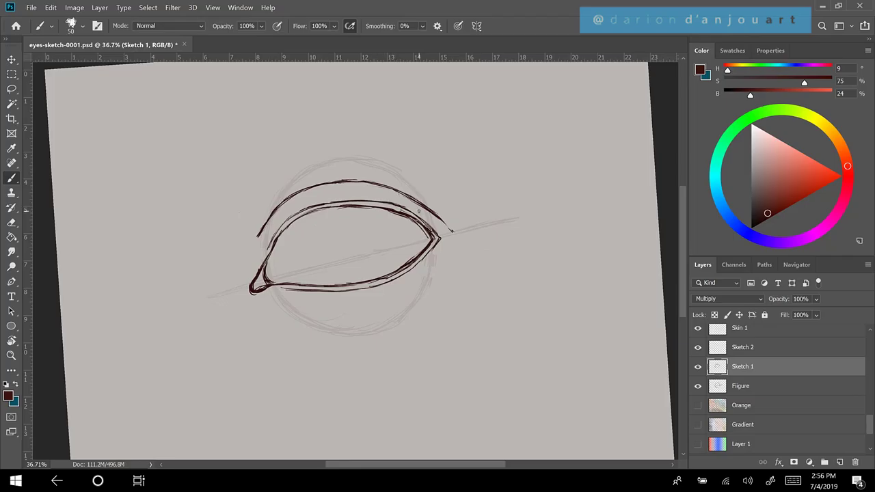
- Redraw the middle of the eyelid crease and extend its inner end downward with light strokes
scroll(419, 211, up, 3)
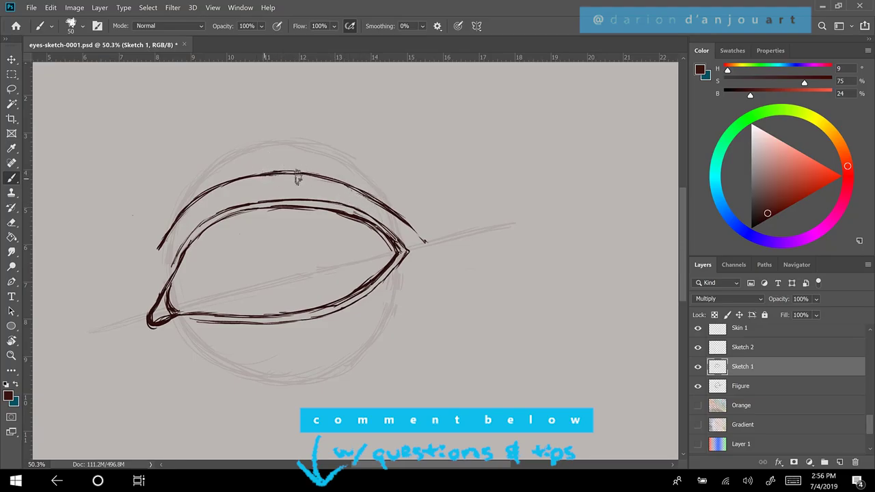
drag(264, 175, 297, 171)
drag(264, 175, 301, 174)
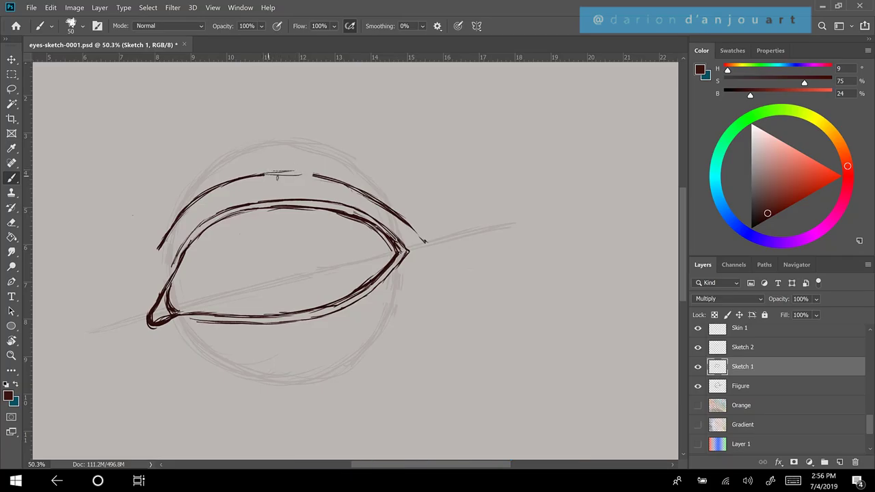
mouse_move(253, 175)
mouse_down()
mouse_move(319, 178)
mouse_move(264, 176)
mouse_up()
mouse_move(152, 288)
mouse_down()
mouse_move(161, 243)
mouse_move(156, 287)
mouse_up()
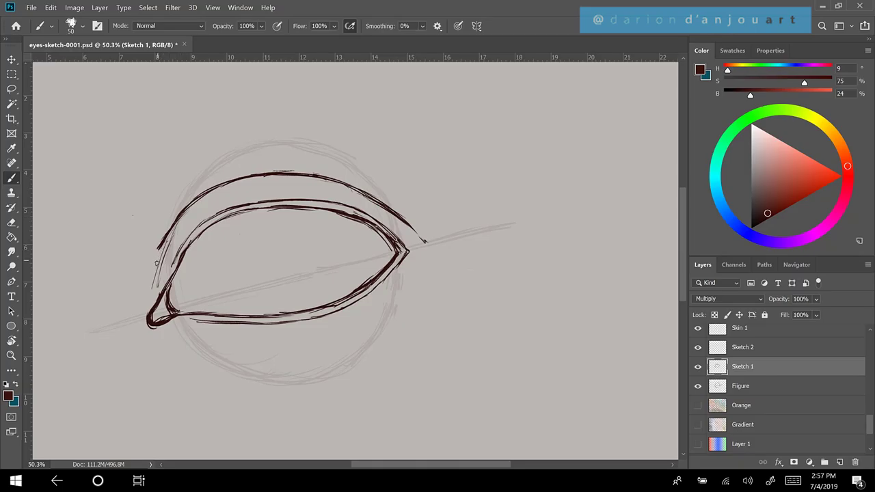
drag(154, 284, 165, 237)
- Add light fold lines beneath the lower eyelid and a short stroke along the outer end of the eyelid crease
mouse_move(266, 334)
mouse_down()
mouse_move(225, 330)
mouse_move(245, 345)
mouse_up()
drag(175, 342, 240, 354)
mouse_move(341, 321)
mouse_down()
mouse_move(409, 259)
mouse_move(373, 313)
mouse_move(415, 263)
mouse_move(361, 306)
mouse_up()
drag(407, 262, 356, 310)
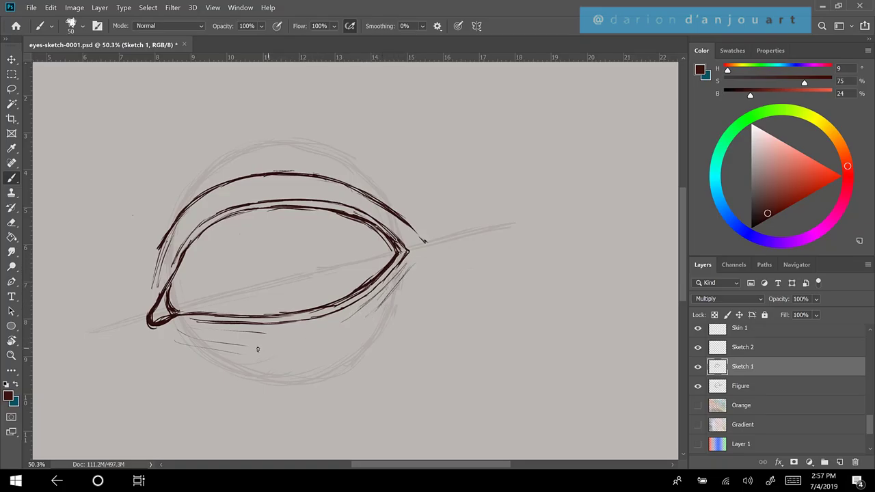
drag(266, 356, 316, 350)
drag(387, 203, 427, 234)
scroll(412, 228, up, 2)
scroll(412, 227, down, 3)
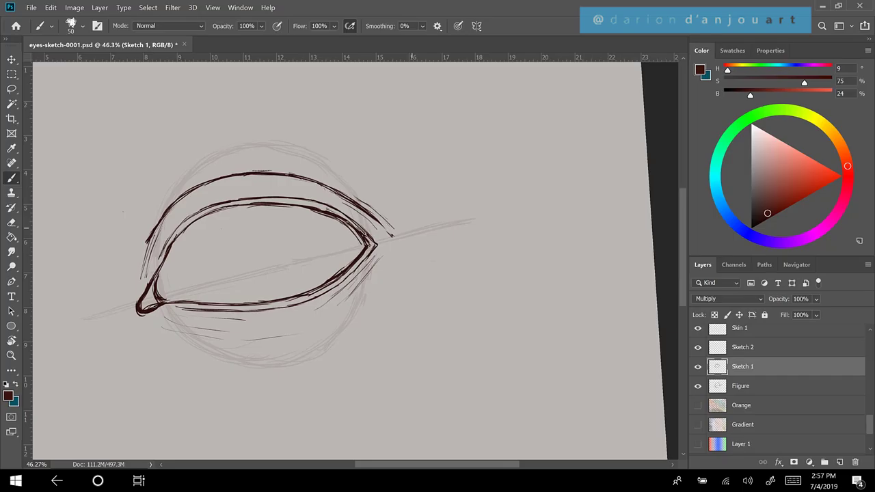
scroll(411, 228, up, 2)
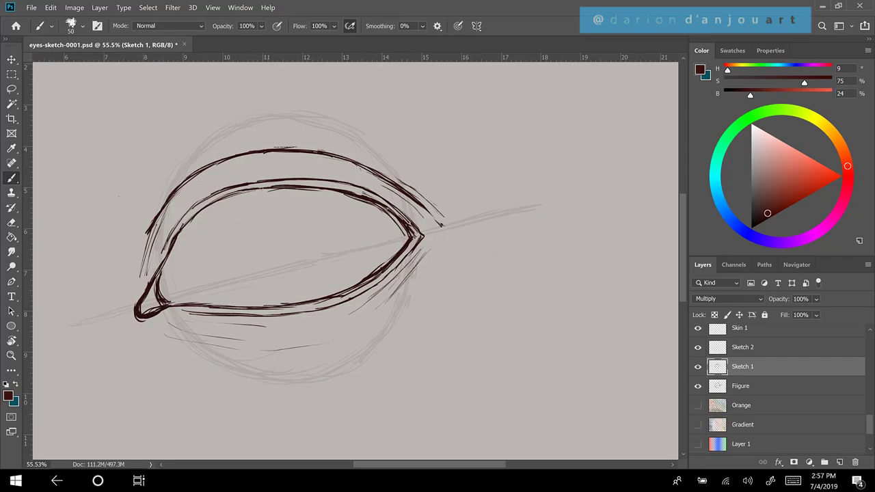
- Move the Sketch 1 layer above the Sketch 2 layer
click(766, 353)
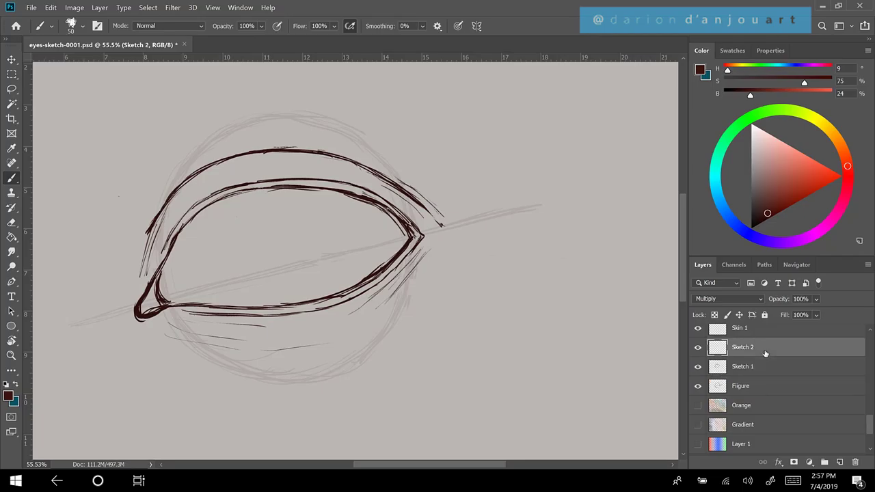
drag(766, 363, 768, 334)
scroll(233, 202, down, 1)
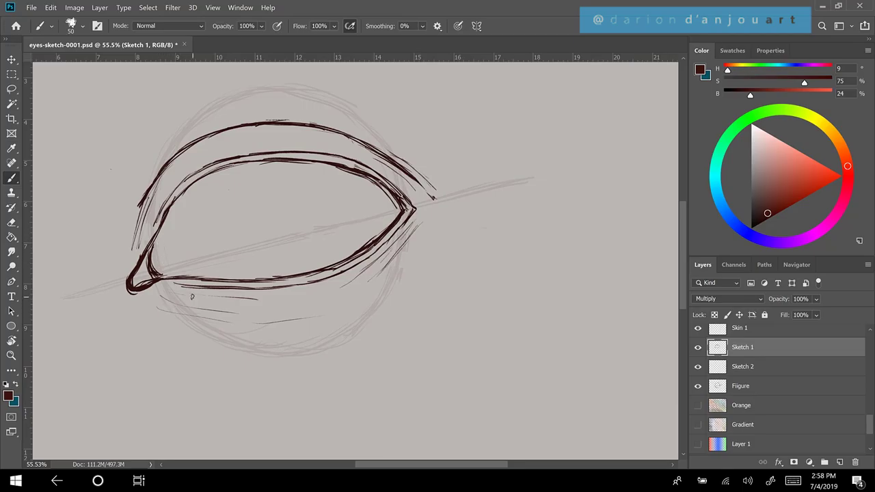
- On the Fiigure layer, draw a slanted guide line at the inner corner and set the layer's opacity to 35%
click(768, 386)
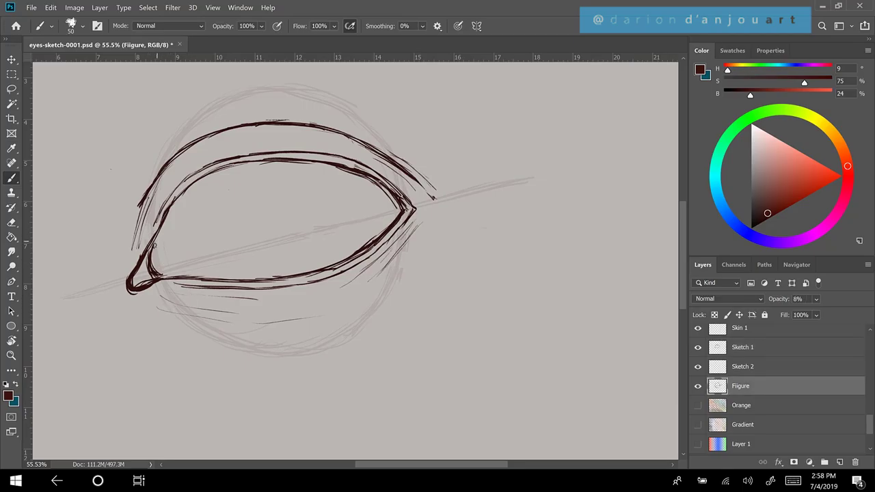
drag(144, 224, 183, 344)
click(817, 314)
drag(819, 312, 832, 313)
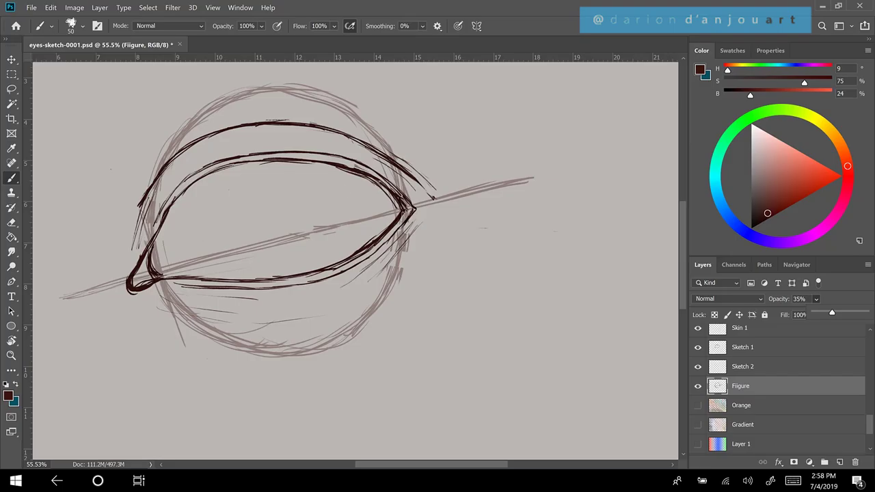
- Draw slanted guide lines across the tilted axis at the outer corner, the middle and both quarter points of the eye
click(387, 166)
drag(385, 160, 400, 211)
drag(377, 145, 410, 261)
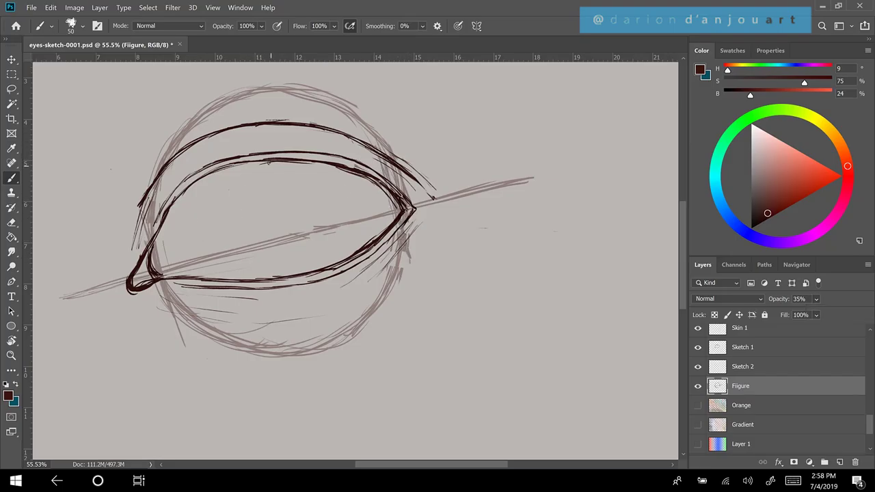
drag(258, 163, 280, 238)
drag(265, 191, 305, 355)
drag(199, 186, 247, 342)
drag(311, 147, 342, 266)
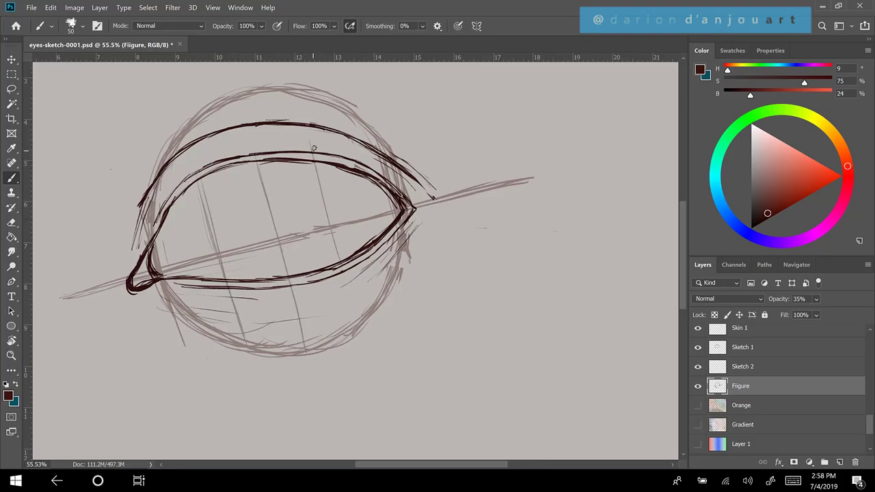
drag(319, 174, 361, 315)
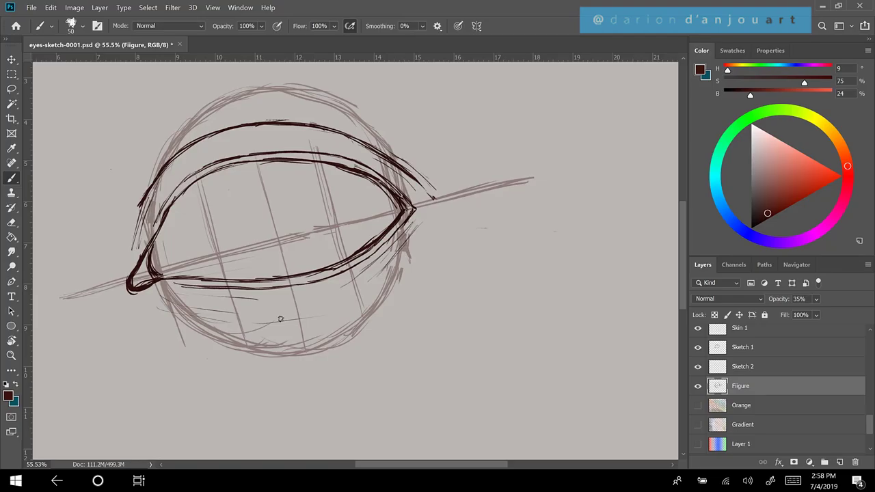
- Add vertical guide lines through the middle, both quarter points and the inner corner of the eye
drag(208, 175, 216, 309)
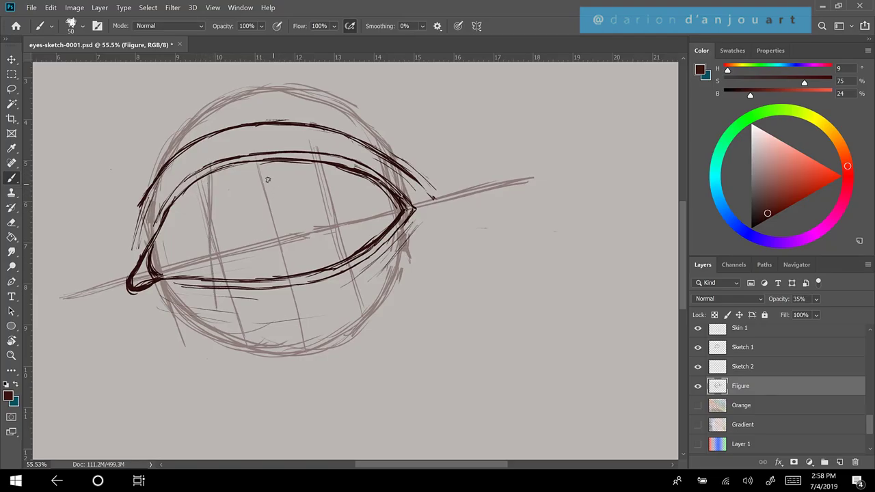
drag(270, 164, 273, 287)
drag(273, 145, 279, 316)
drag(334, 165, 336, 267)
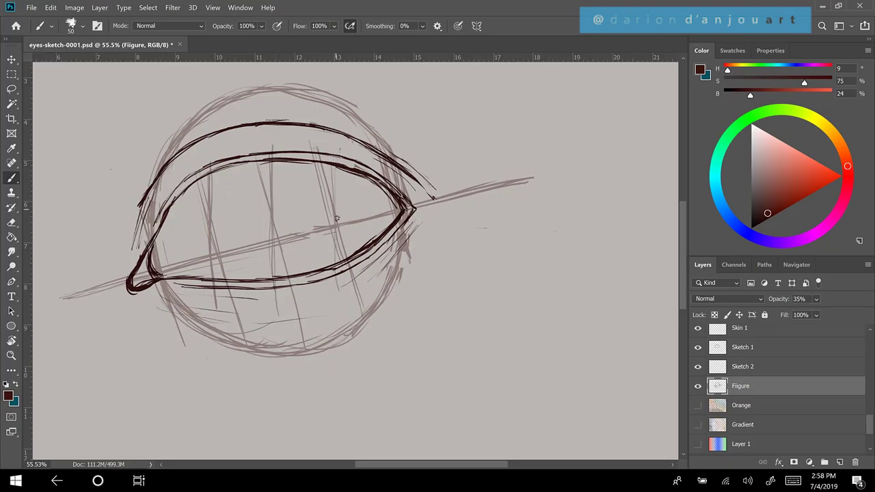
drag(340, 148, 342, 315)
drag(155, 230, 158, 308)
drag(155, 200, 157, 234)
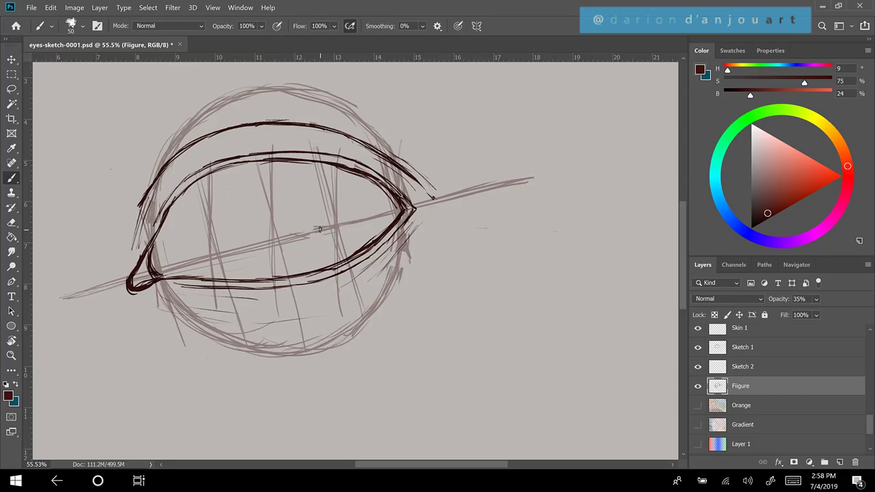
- On the Sketch 2 layer, draw the iris as a circle between the two quarter guide lines and darken its outline
click(770, 350)
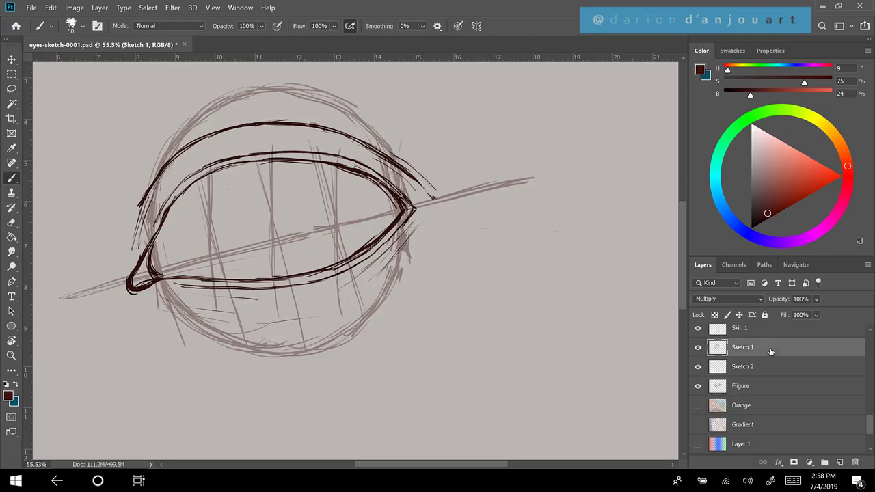
click(760, 370)
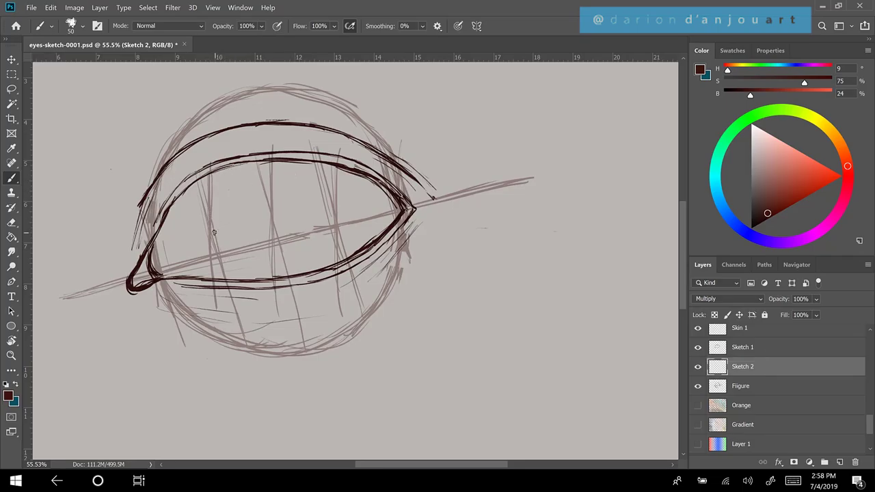
drag(221, 248, 211, 217)
mouse_move(213, 179)
mouse_down()
mouse_move(218, 239)
mouse_move(230, 253)
mouse_move(260, 270)
mouse_move(301, 268)
mouse_move(322, 252)
mouse_move(335, 204)
mouse_move(332, 186)
mouse_move(301, 147)
mouse_up()
mouse_move(216, 181)
mouse_down()
mouse_move(243, 156)
mouse_move(293, 143)
mouse_move(221, 168)
mouse_move(263, 147)
mouse_move(312, 152)
mouse_move(334, 181)
mouse_move(335, 202)
mouse_up()
drag(313, 156, 334, 218)
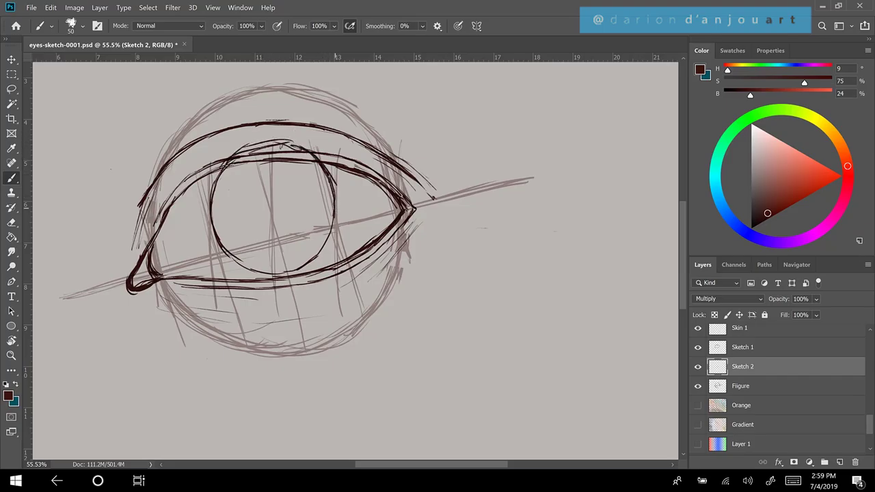
mouse_move(279, 144)
mouse_down()
mouse_move(249, 148)
mouse_move(265, 143)
mouse_move(212, 208)
mouse_move(244, 263)
mouse_move(282, 274)
mouse_move(313, 261)
mouse_up()
mouse_move(319, 251)
mouse_down()
mouse_move(335, 221)
mouse_move(332, 181)
mouse_up()
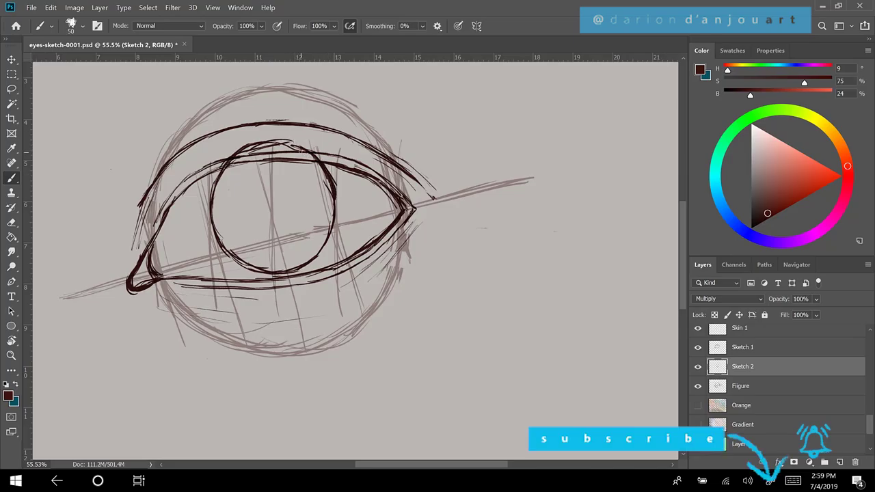
mouse_move(303, 152)
mouse_down()
mouse_move(268, 141)
mouse_move(293, 143)
mouse_up()
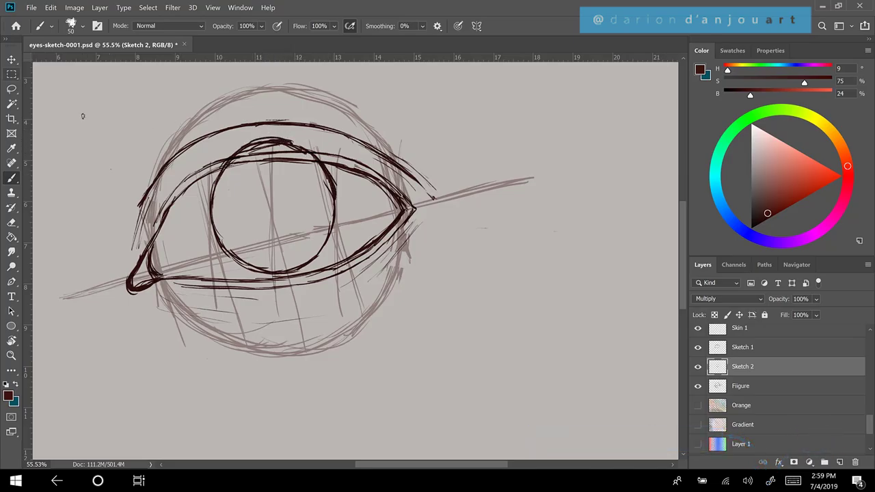
- Erase the top of the iris circle that extends above the upper eyelid's inner edge
right_click(11, 74)
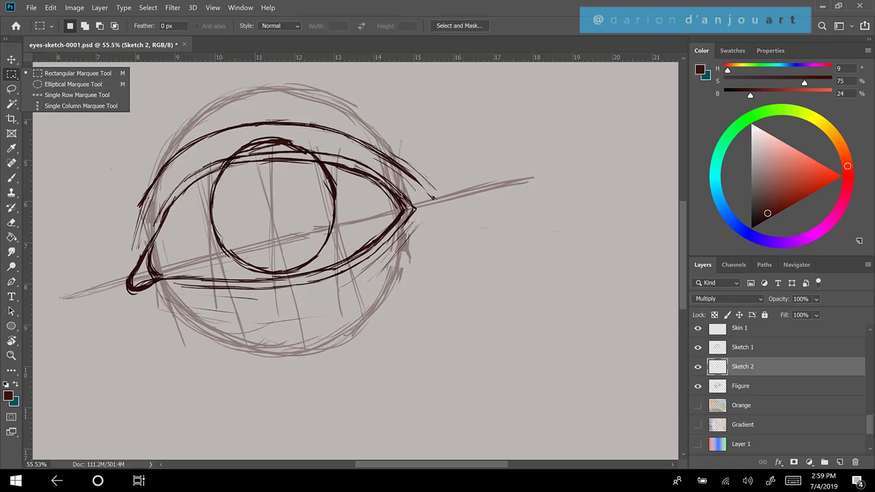
click(286, 190)
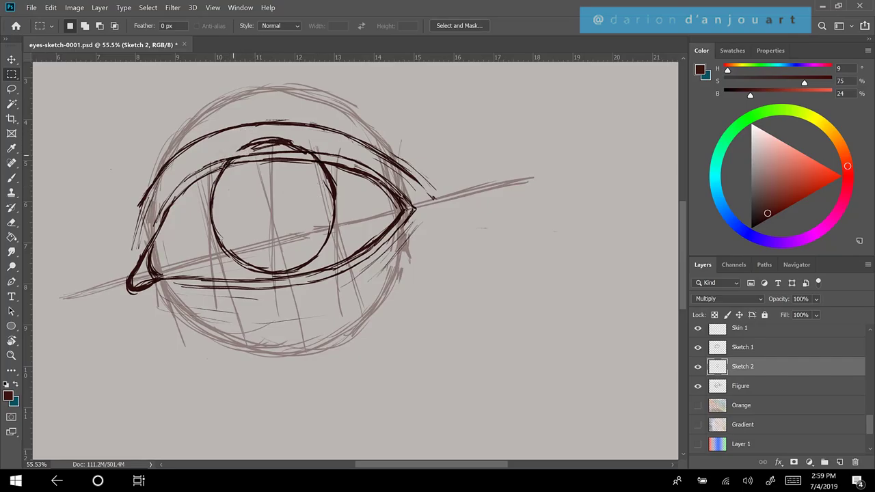
mouse_move(226, 164)
mouse_down()
mouse_move(292, 140)
mouse_move(324, 164)
mouse_up()
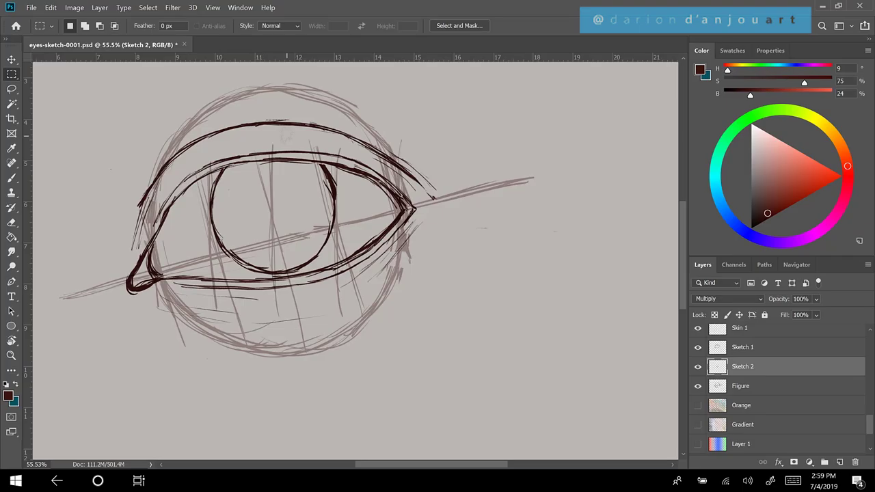
drag(270, 200, 281, 228)
key(b)
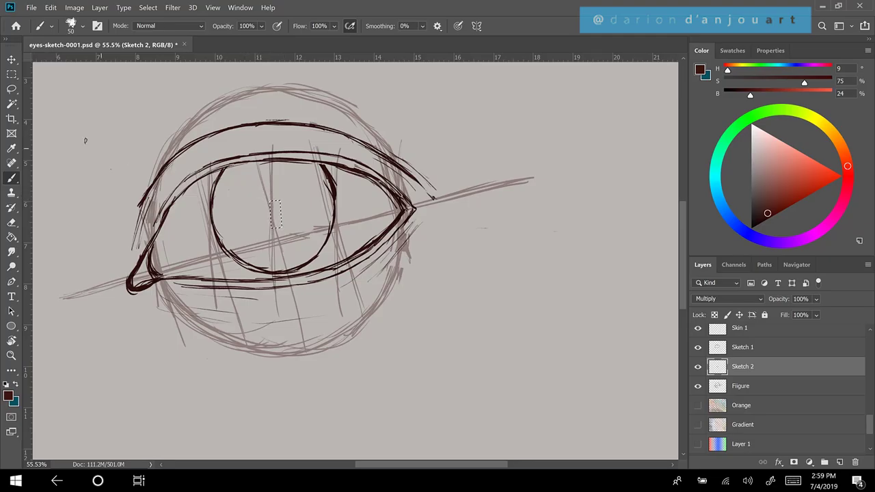
key(m)
key(ctrl+d)
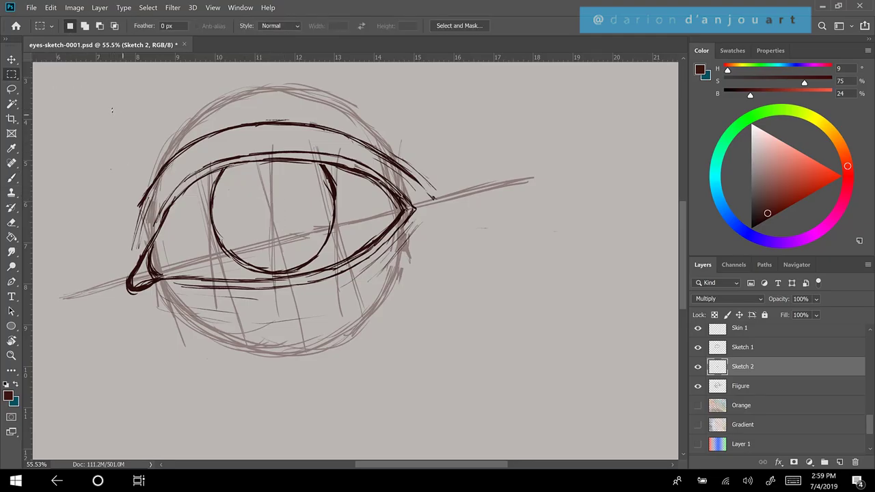
key(b)
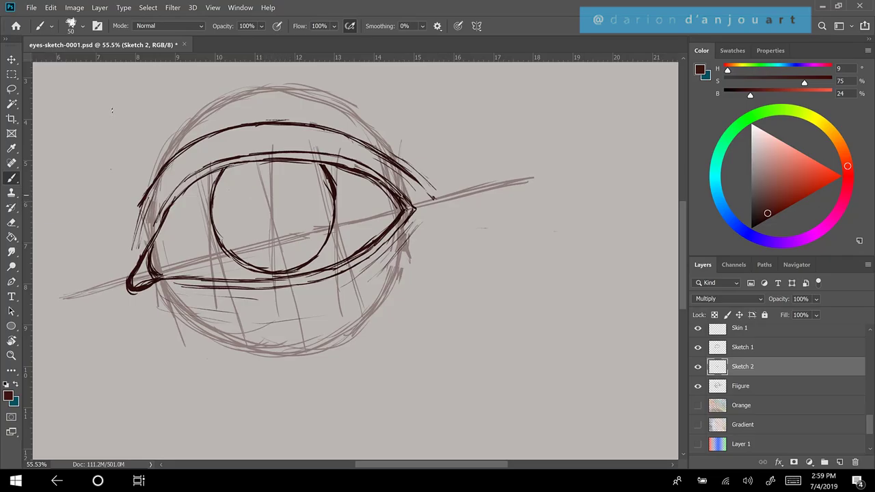
click(11, 73)
- Draw a small round pupil in the centre of the iris with the Brush and fill it in solid dark brown
key(b)
mouse_move(270, 192)
mouse_down()
mouse_move(279, 226)
mouse_move(297, 210)
mouse_move(260, 200)
mouse_move(294, 194)
mouse_move(257, 209)
mouse_move(276, 191)
mouse_move(298, 205)
mouse_move(294, 223)
mouse_move(254, 200)
mouse_move(272, 218)
mouse_move(293, 220)
mouse_move(284, 194)
mouse_move(283, 231)
mouse_move(287, 190)
mouse_move(276, 187)
mouse_move(288, 188)
mouse_move(262, 193)
mouse_move(257, 205)
mouse_move(268, 217)
mouse_up()
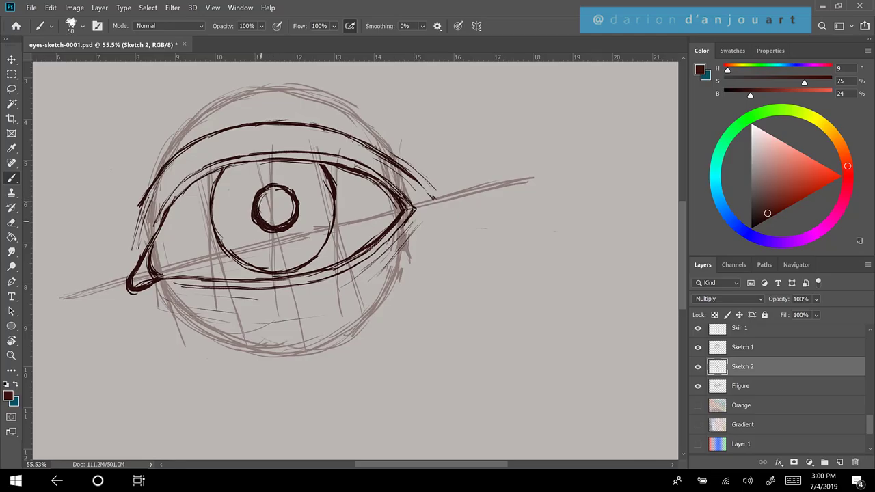
mouse_move(293, 195)
mouse_down()
mouse_move(276, 183)
mouse_move(289, 186)
mouse_move(264, 201)
mouse_move(273, 188)
mouse_move(267, 224)
mouse_move(287, 220)
mouse_up()
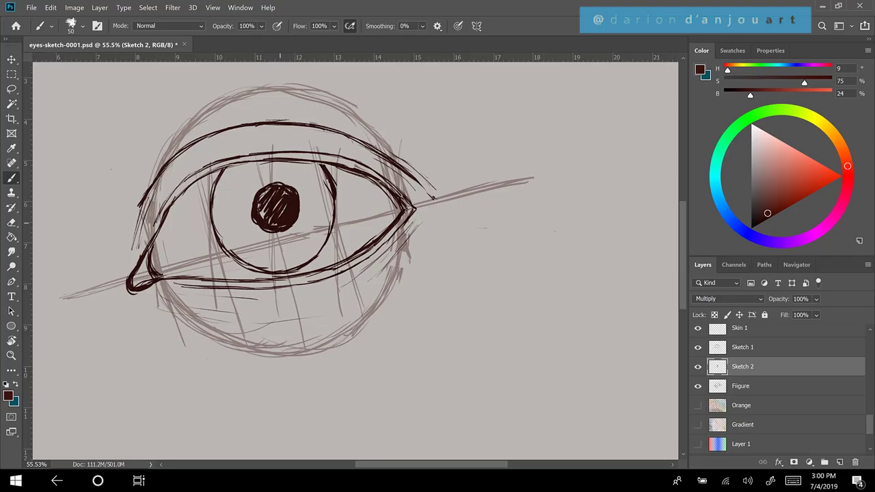
drag(279, 190, 259, 220)
drag(271, 186, 261, 201)
scroll(279, 202, up, 3)
scroll(279, 202, down, 3)
scroll(279, 201, up, 2)
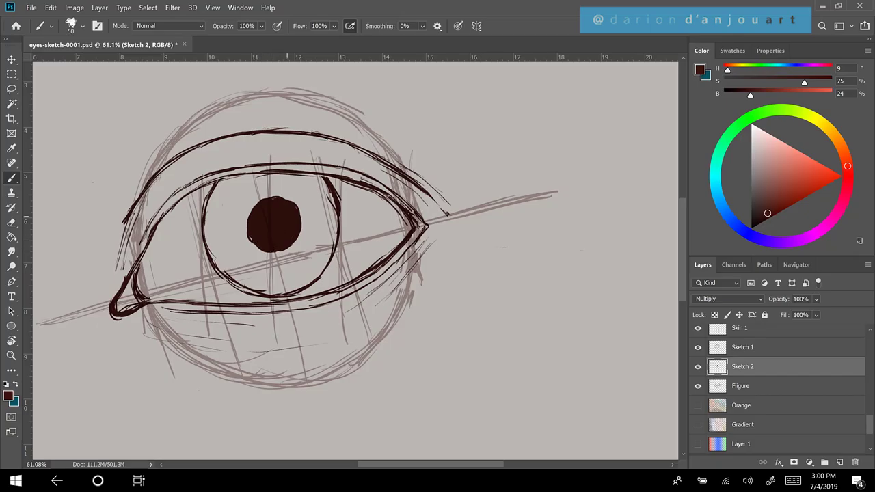
- On the Sketch 1 layer, sketch a curved crease beneath the lower eyelid and reinforce its inner end
scroll(296, 200, down, 3)
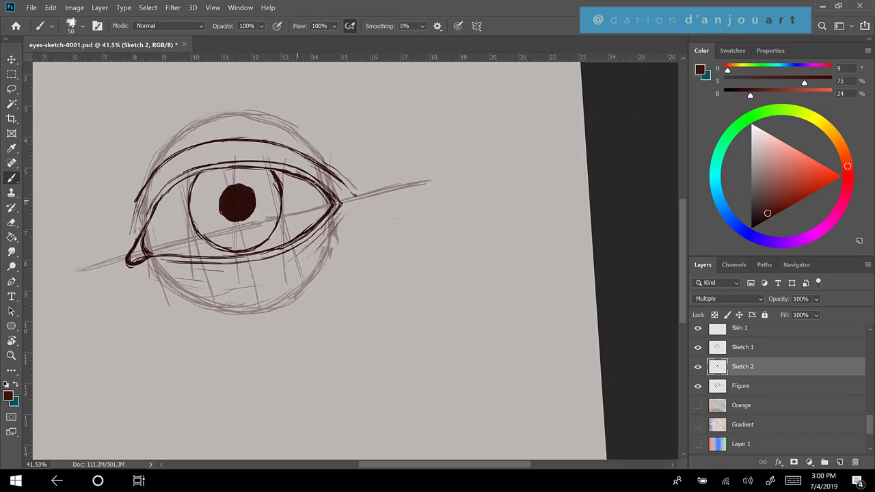
drag(297, 201, 400, 218)
drag(296, 200, 272, 212)
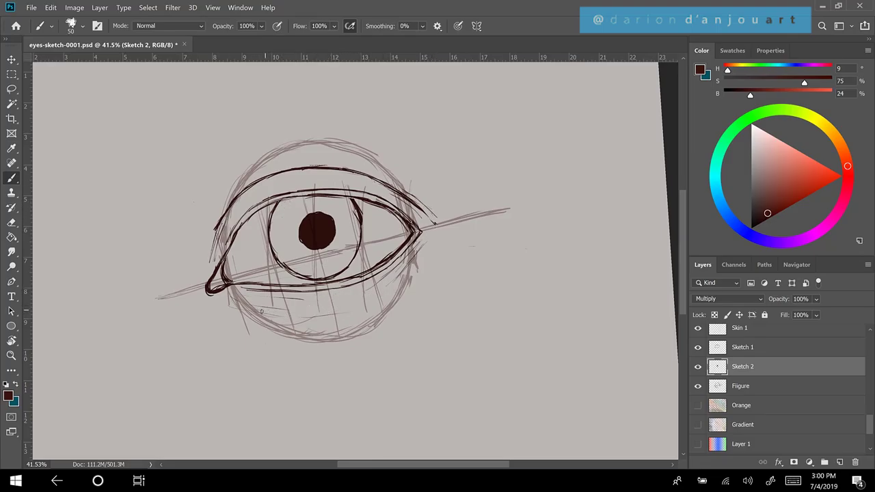
drag(285, 314, 266, 311)
key(alt+bracketright)
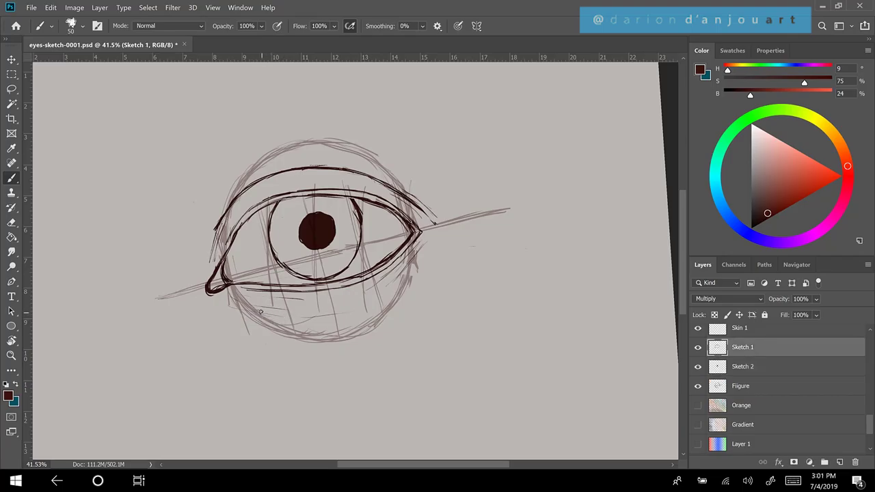
mouse_move(257, 310)
mouse_down()
mouse_move(290, 318)
mouse_move(367, 306)
mouse_move(412, 265)
mouse_move(374, 299)
mouse_up()
drag(245, 300, 271, 308)
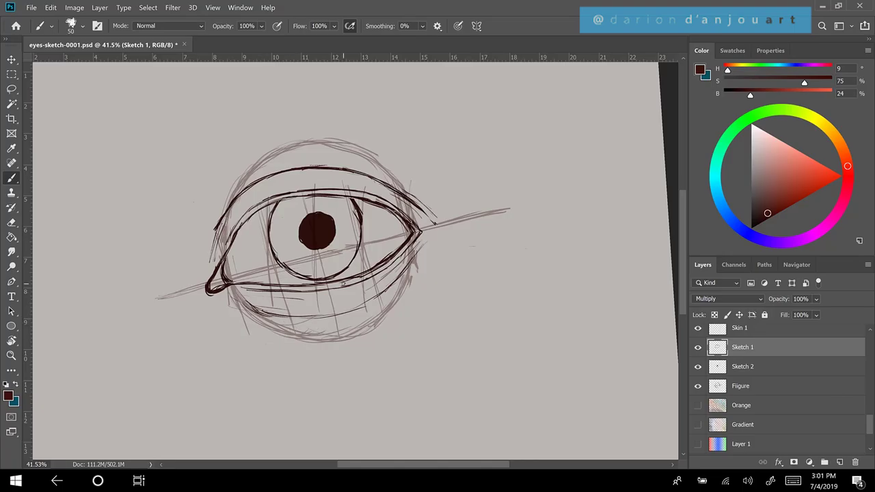
scroll(343, 284, up, 2)
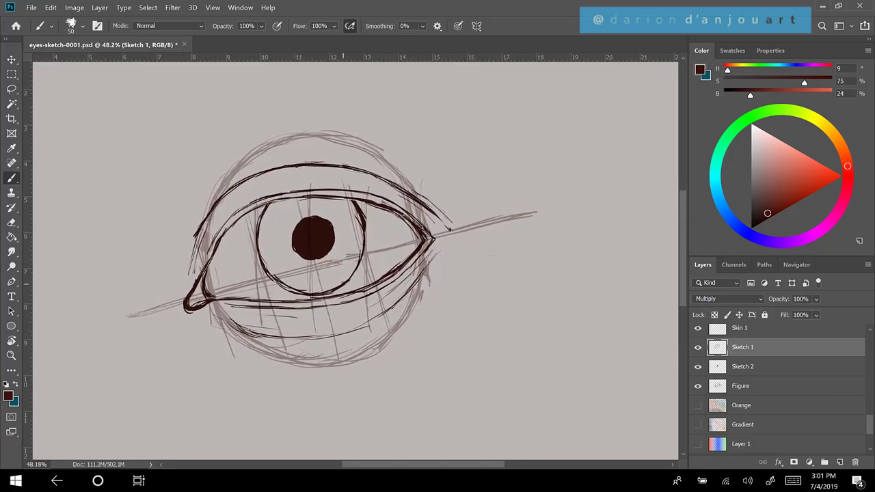
- Fade the Fiigure construction layer to 0% opacity so only the eye line work shows
scroll(343, 284, down, 1)
scroll(343, 284, down, 1)
scroll(344, 283, up, 1)
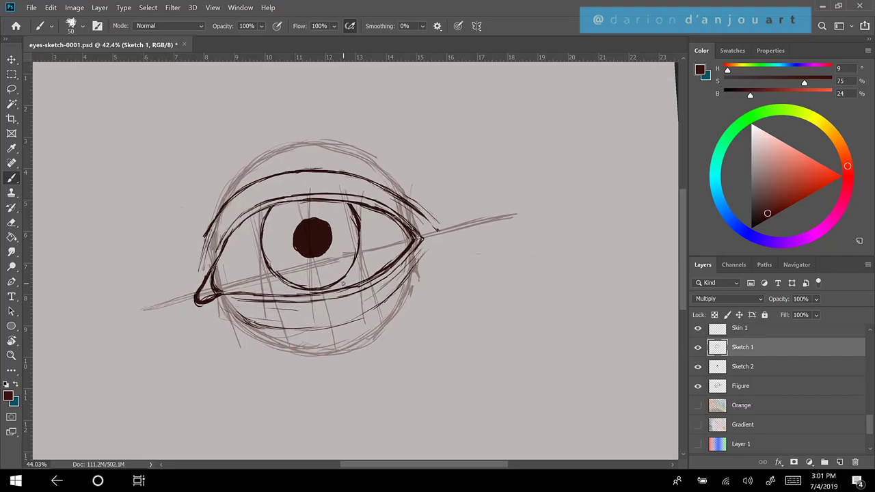
scroll(344, 284, down, 2)
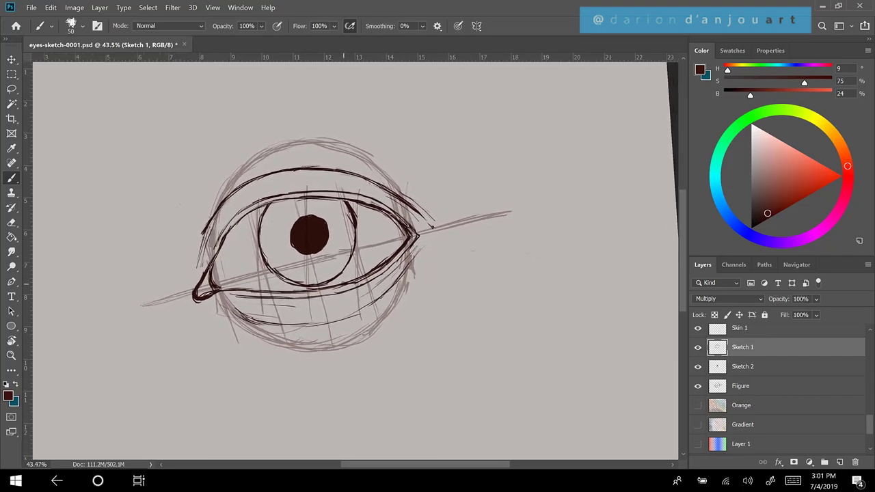
scroll(343, 283, down, 2)
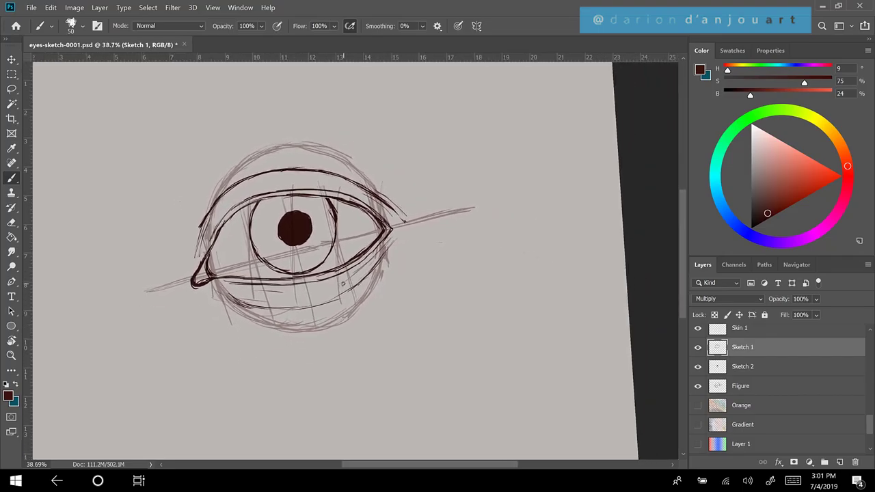
click(775, 384)
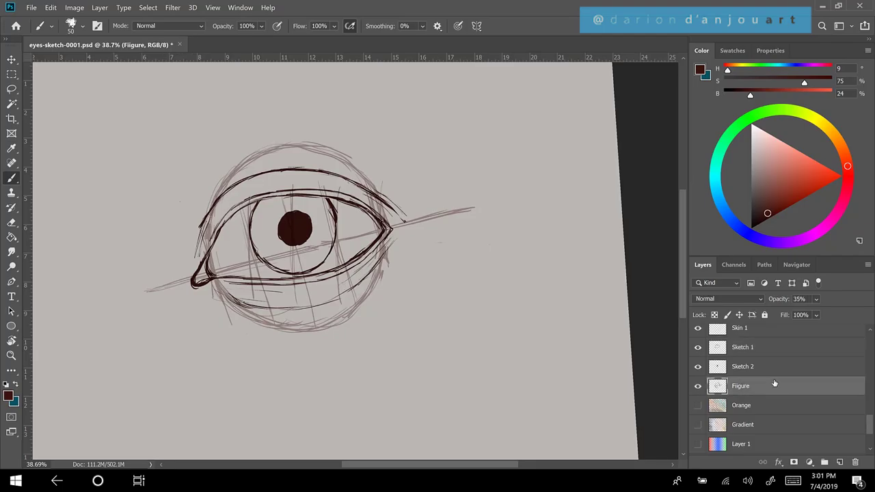
click(815, 298)
drag(831, 313, 798, 319)
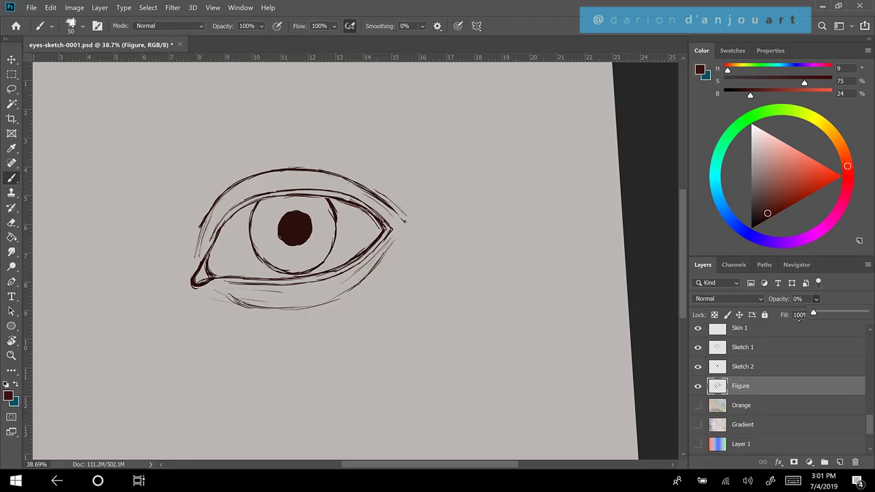
- On the Sketch 1 layer, draw a jagged zigzag ring around the pupil and small scalloped strokes along the iris's inner rim
scroll(356, 260, down, 3)
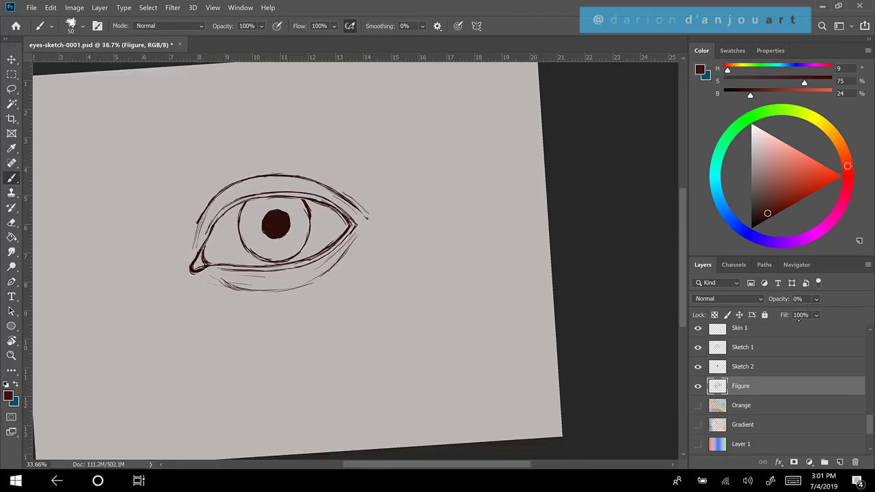
scroll(356, 260, up, 4)
scroll(356, 260, up, 2)
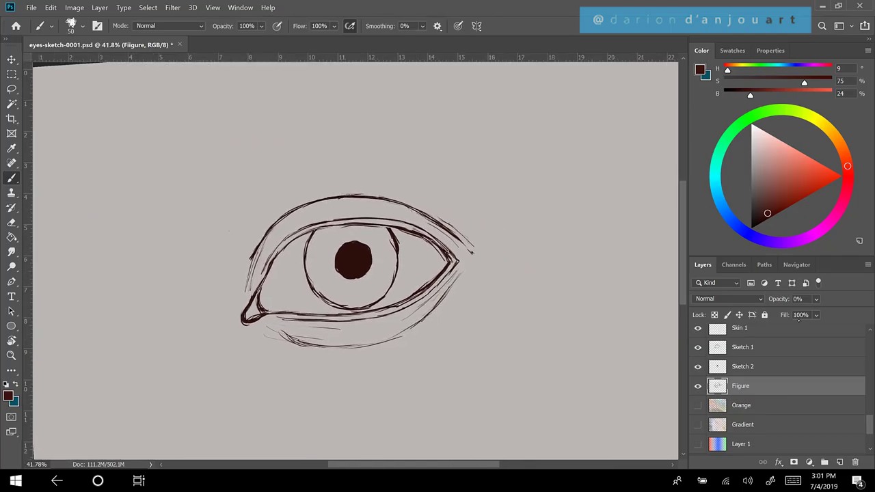
scroll(356, 259, down, 1)
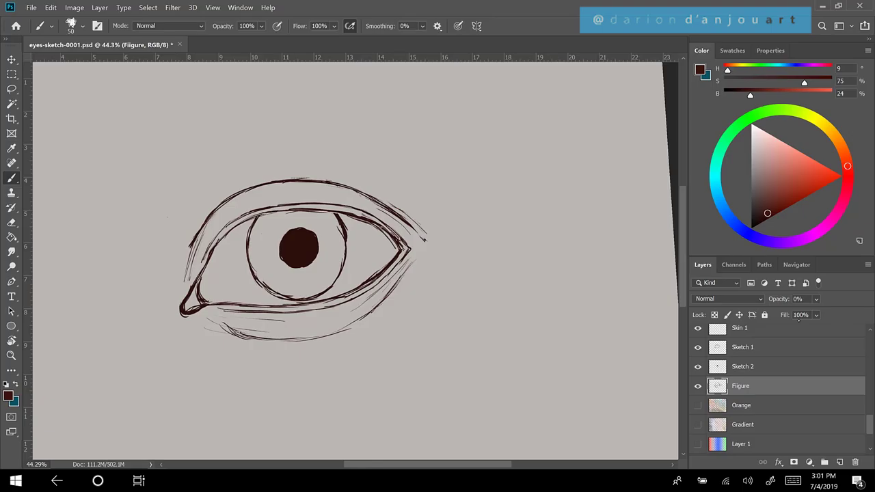
scroll(254, 220, up, 4)
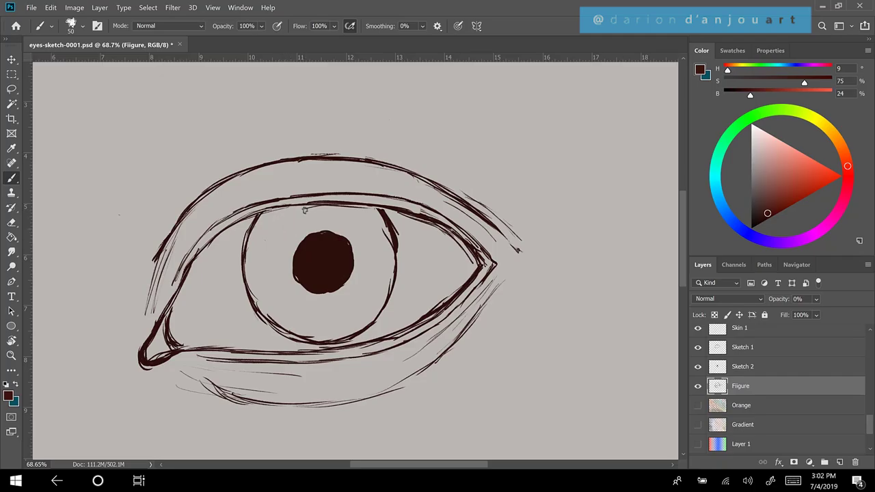
click(764, 367)
click(764, 348)
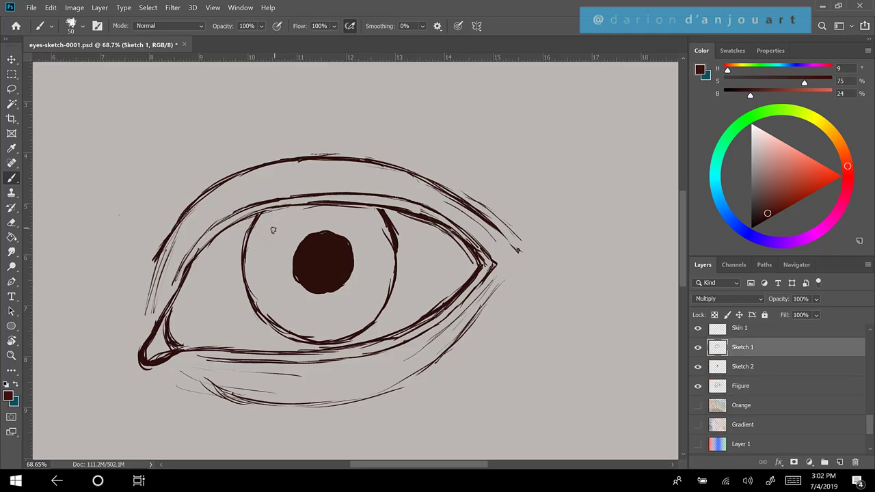
mouse_move(272, 225)
mouse_down()
mouse_move(267, 254)
mouse_move(277, 270)
mouse_move(266, 275)
mouse_move(277, 276)
mouse_move(271, 290)
mouse_move(287, 290)
mouse_move(279, 308)
mouse_move(296, 292)
mouse_move(300, 321)
mouse_move(314, 301)
mouse_move(319, 320)
mouse_move(326, 312)
mouse_move(335, 320)
mouse_move(335, 302)
mouse_move(367, 287)
mouse_move(359, 270)
mouse_move(374, 262)
mouse_move(354, 229)
mouse_move(360, 214)
mouse_move(346, 225)
mouse_move(335, 210)
mouse_move(326, 222)
mouse_move(289, 215)
mouse_move(276, 224)
mouse_move(279, 235)
mouse_move(281, 228)
mouse_move(250, 247)
mouse_move(262, 219)
mouse_move(275, 325)
mouse_move(331, 338)
mouse_move(382, 308)
mouse_move(385, 226)
mouse_up()
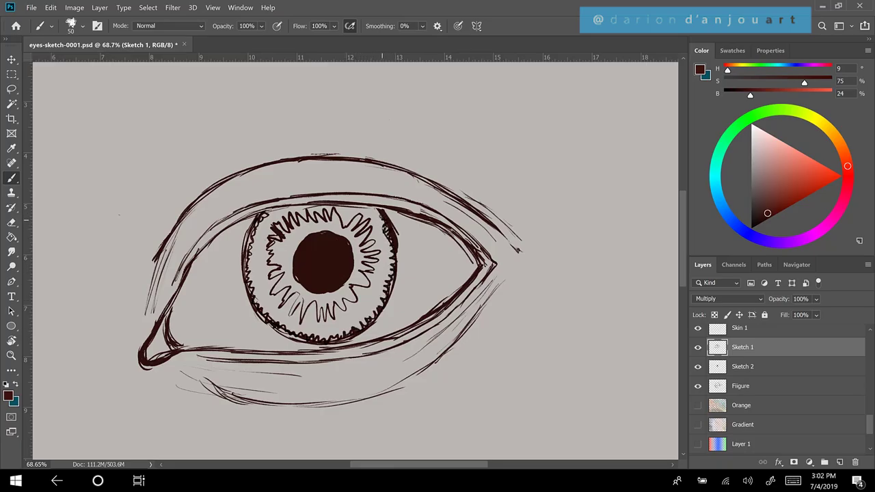
mouse_move(385, 208)
mouse_down()
mouse_move(366, 213)
mouse_move(393, 241)
mouse_move(391, 287)
mouse_up()
- Fill the iris with radial fibre strokes running between its outer rim and the pupil
mouse_move(262, 289)
mouse_down()
mouse_move(253, 280)
mouse_move(264, 241)
mouse_move(297, 231)
mouse_up()
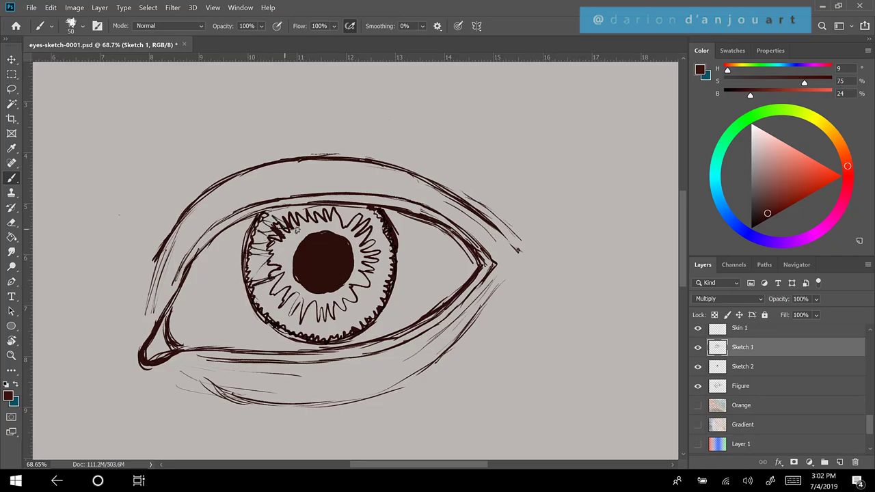
mouse_move(255, 272)
mouse_down()
mouse_move(262, 303)
mouse_move(293, 318)
mouse_move(279, 315)
mouse_move(344, 315)
mouse_move(333, 308)
mouse_move(353, 309)
mouse_move(382, 277)
mouse_move(365, 246)
mouse_move(373, 226)
mouse_move(348, 207)
mouse_move(344, 216)
mouse_move(341, 203)
mouse_move(336, 228)
mouse_move(285, 244)
mouse_move(290, 283)
mouse_move(323, 301)
mouse_move(311, 335)
mouse_up()
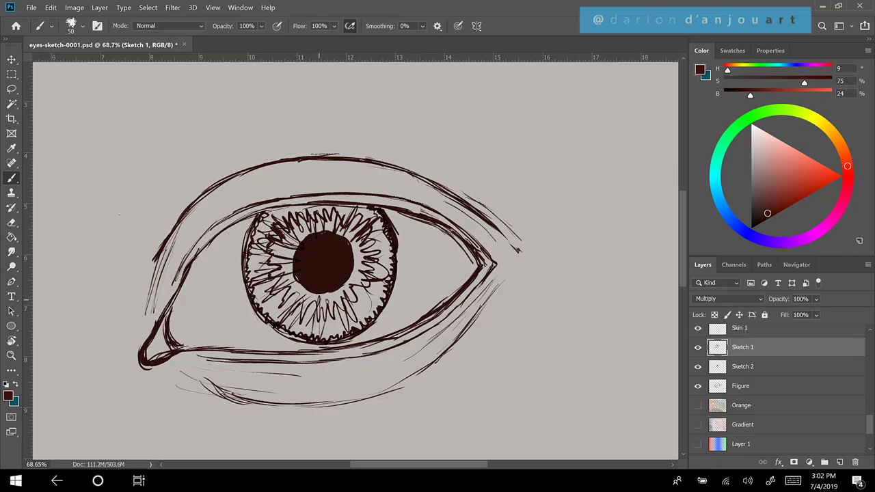
drag(370, 315, 351, 269)
drag(387, 246, 359, 251)
- On the Sketch 2 layer, cut a large highlight and a smaller reflection into opposite sides of the pupil, and reselect Sketch 1
scroll(422, 208, down, 3)
scroll(423, 208, up, 1)
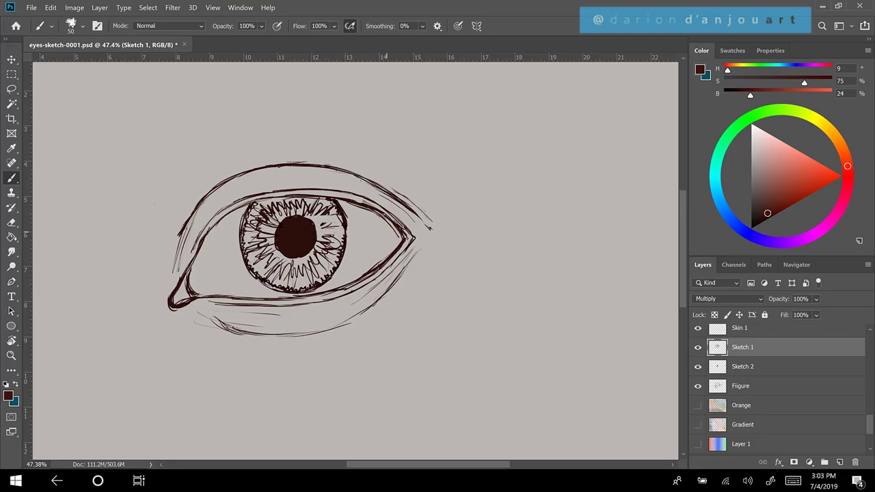
click(767, 370)
mouse_move(299, 223)
mouse_down()
mouse_move(304, 238)
mouse_move(317, 237)
mouse_up()
mouse_move(301, 223)
mouse_down()
mouse_move(322, 229)
mouse_move(281, 244)
mouse_up()
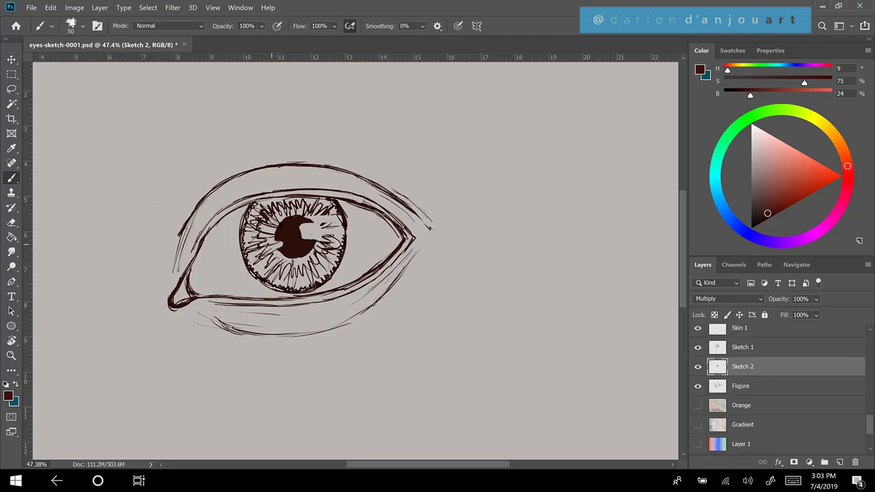
click(766, 350)
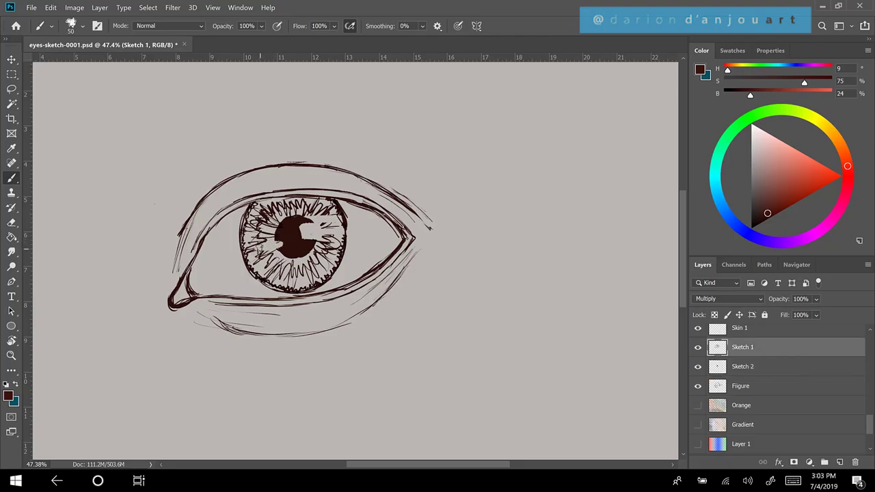
- Save the eye sketch document
scroll(295, 241, down, 3)
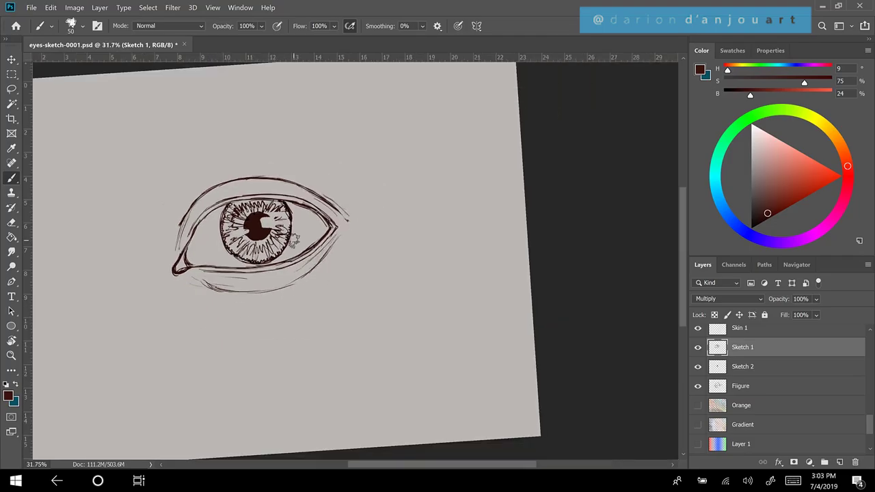
scroll(294, 241, left, 3)
scroll(294, 240, up, 2)
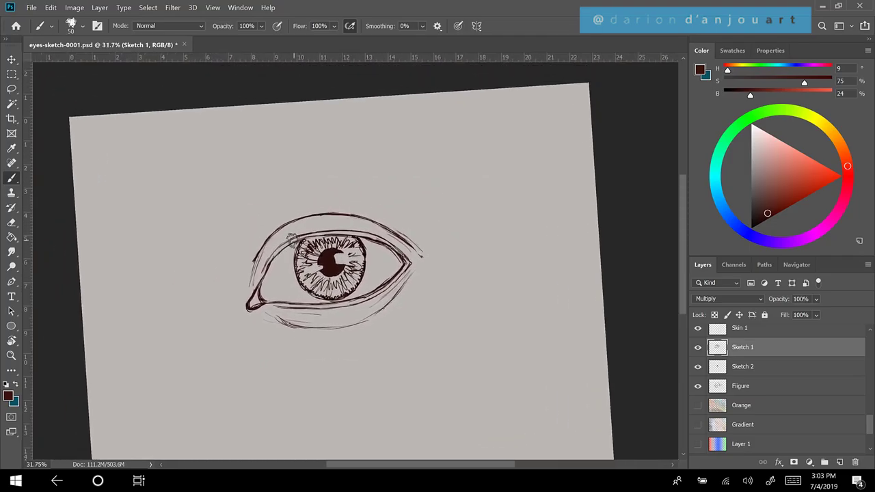
scroll(294, 240, up, 4)
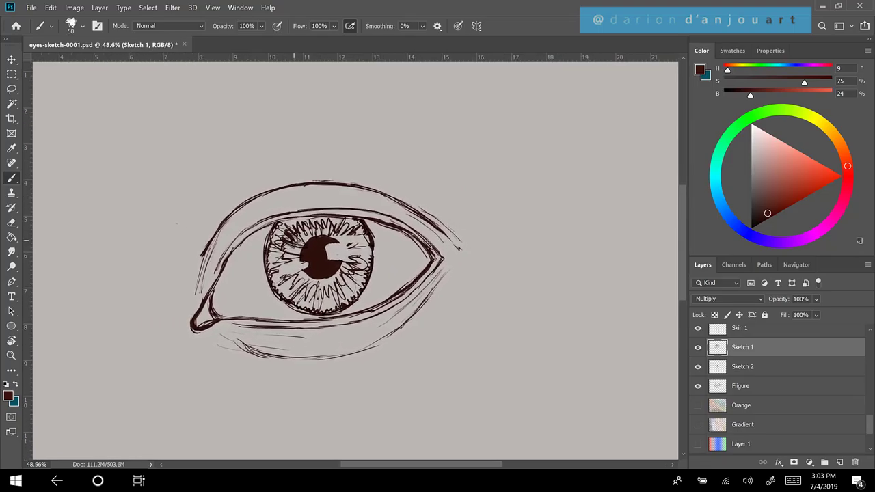
key(ctrl+s)
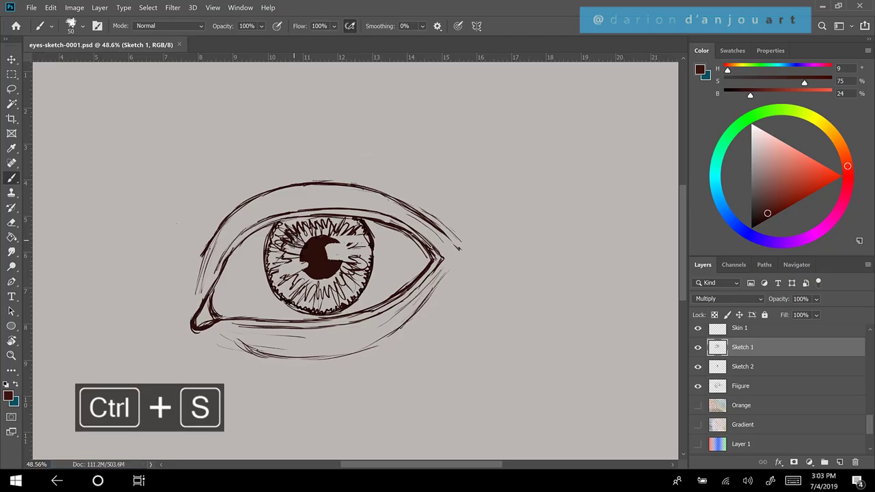
scroll(355, 260, up, 3)
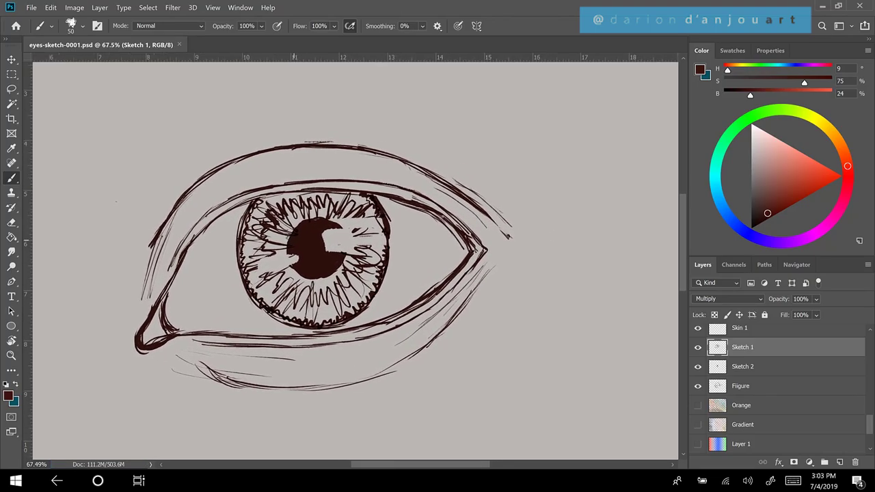
scroll(291, 239, up, 1)
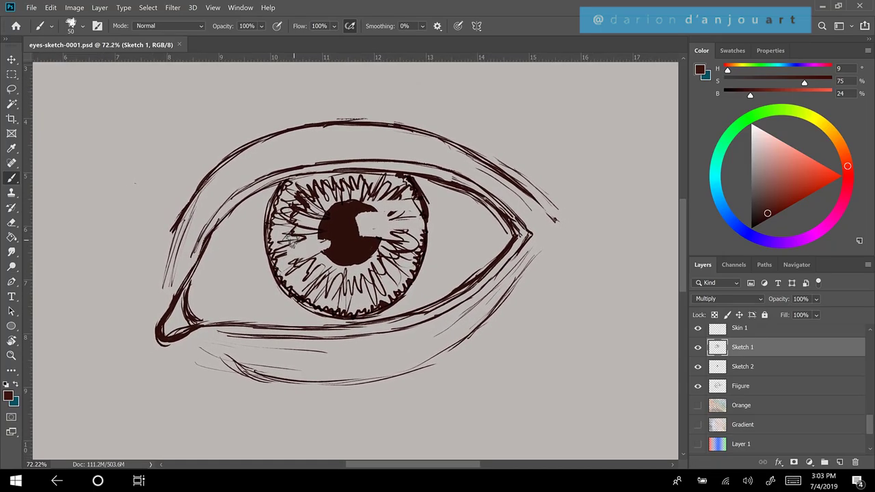
scroll(291, 241, up, 1)
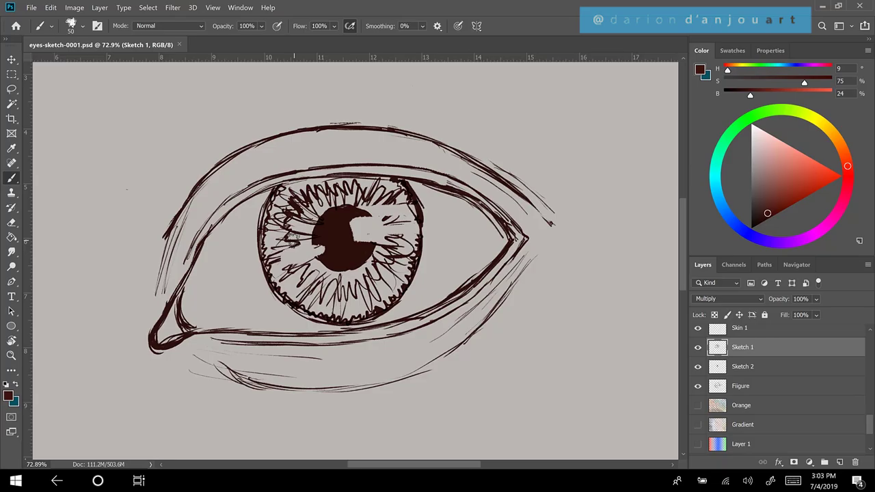
scroll(294, 240, down, 2)
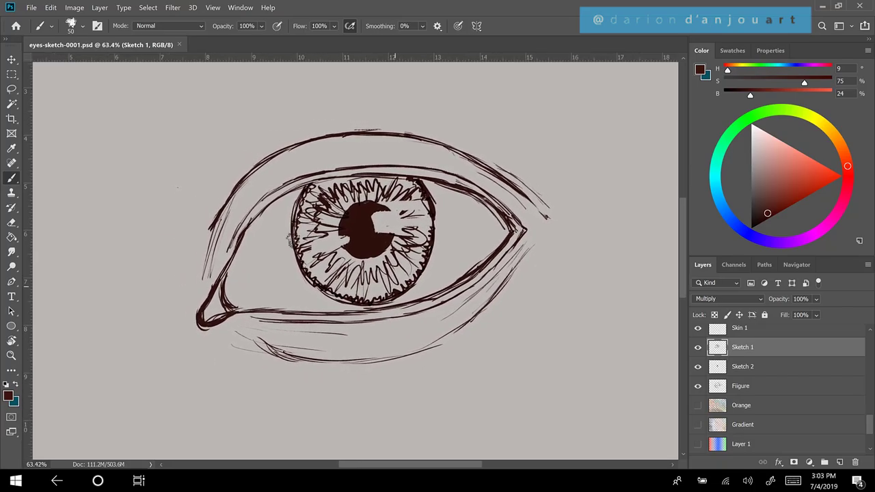
- Turn on vertical paint symmetry for the Brush and accept the axis at the canvas centre
scroll(303, 254, down, 3)
scroll(293, 240, down, 3)
scroll(293, 240, down, 3)
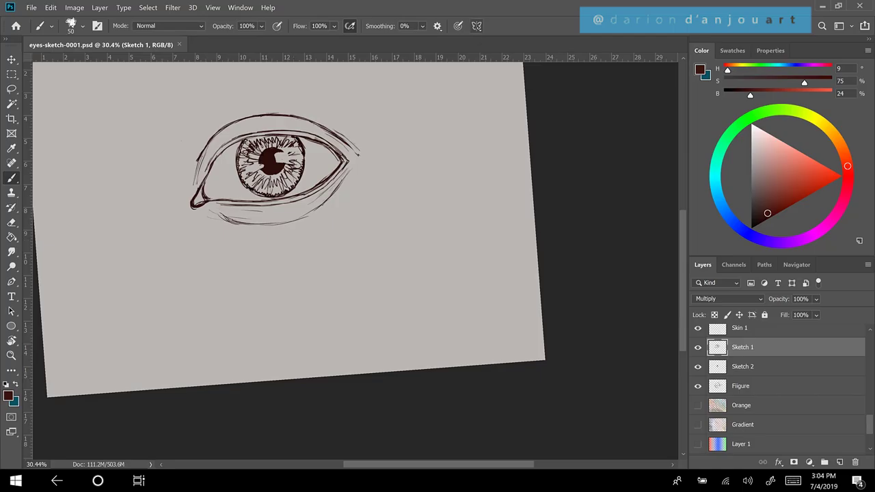
click(477, 26)
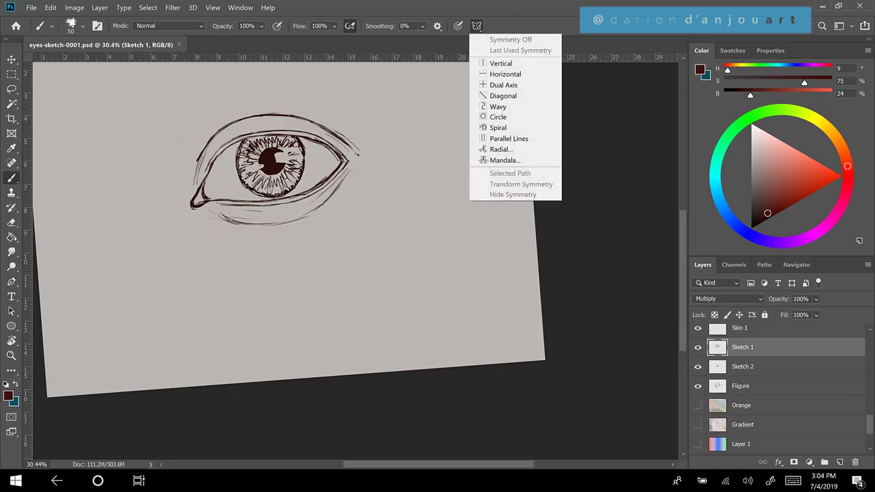
click(507, 63)
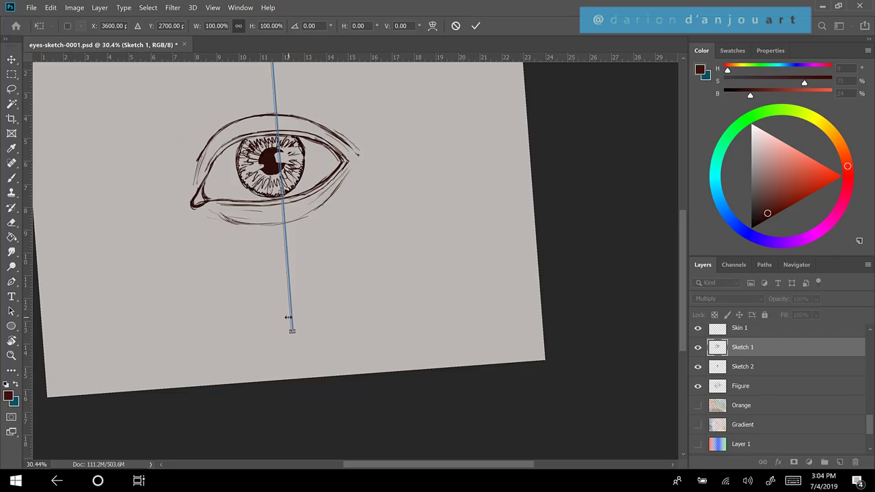
key(b)
key(Return)
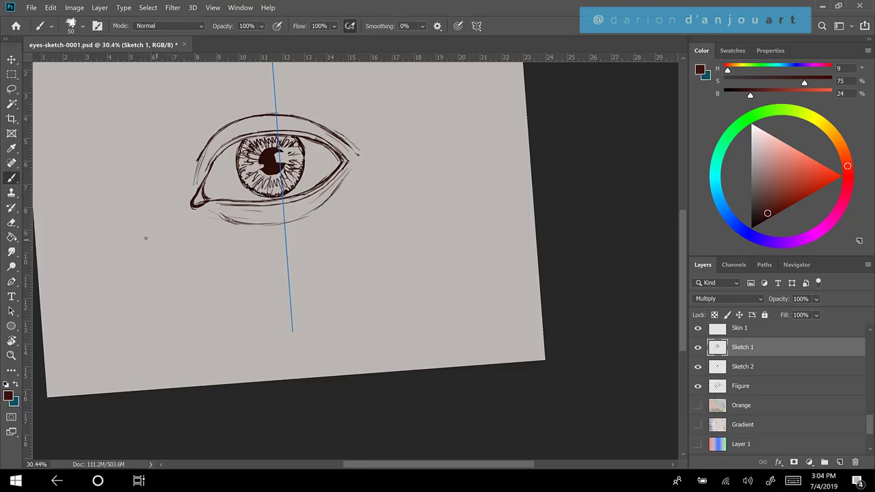
- Raise the Fiigure layer's opacity to 27% to bring the construction guides back
scroll(164, 238, up, 3)
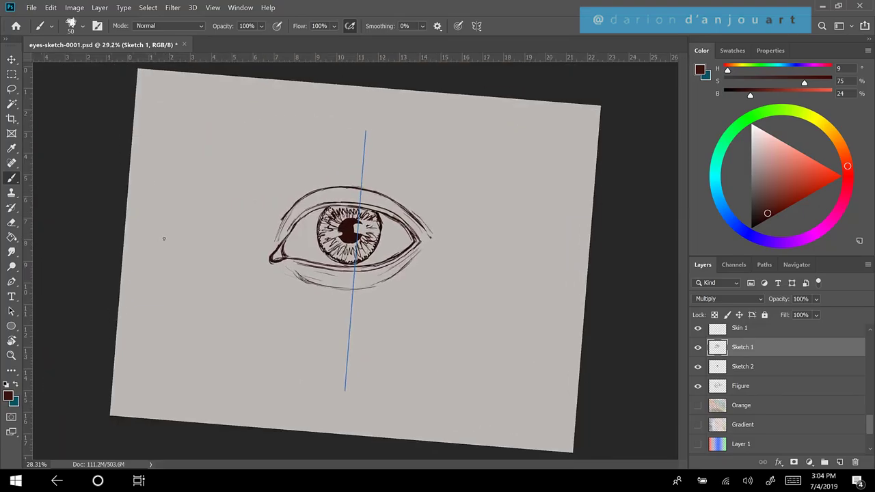
scroll(165, 239, down, 2)
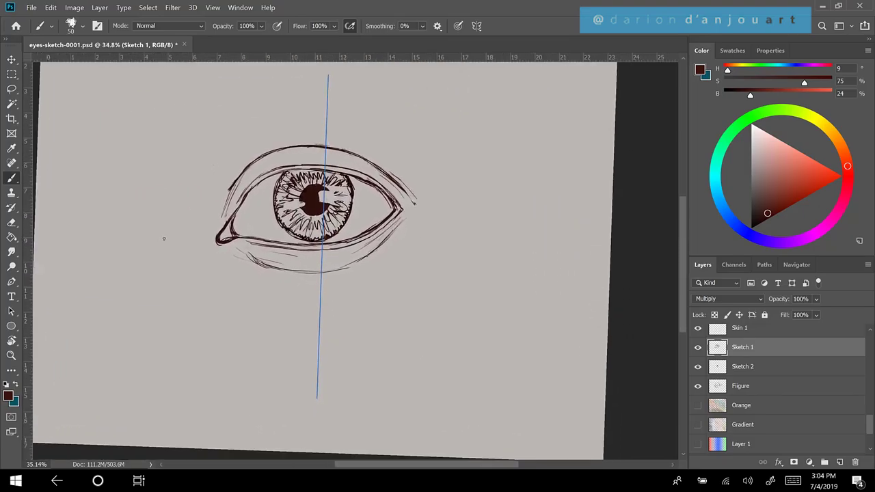
scroll(164, 238, up, 1)
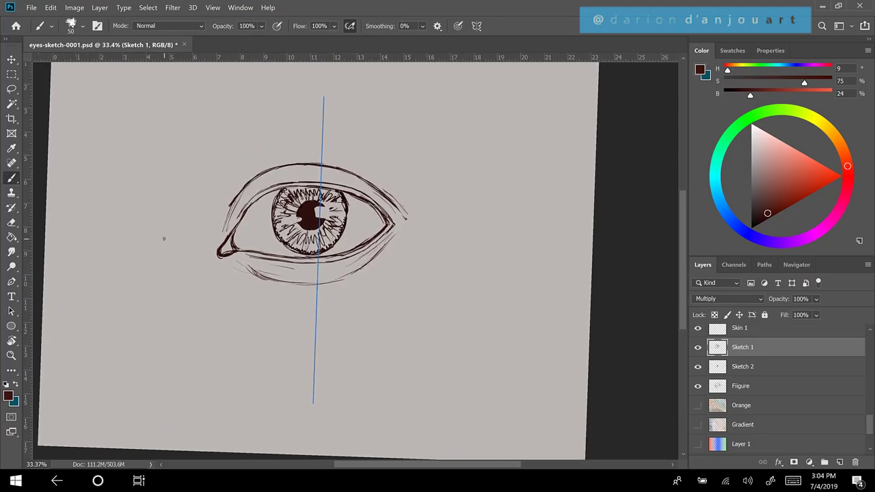
scroll(164, 239, down, 1)
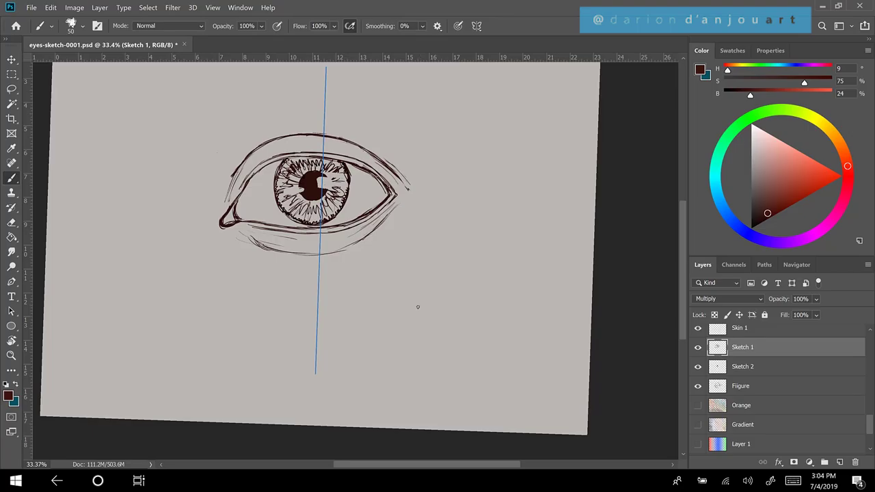
click(756, 388)
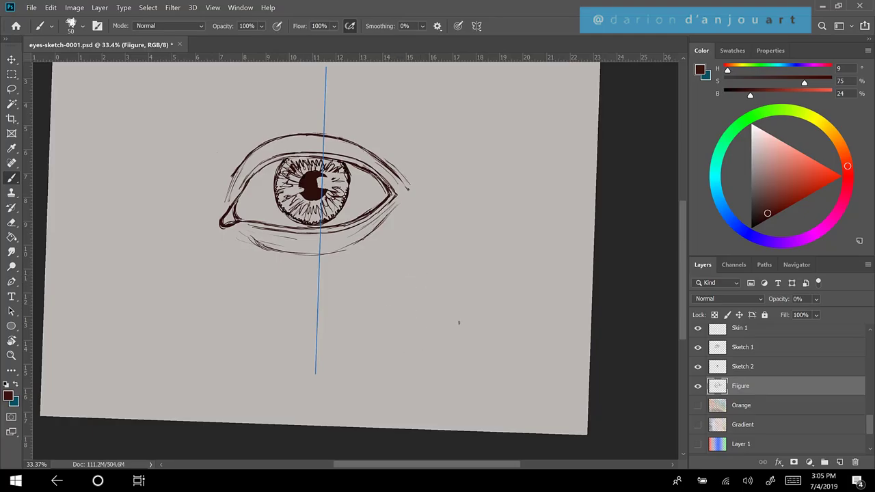
click(816, 314)
drag(814, 312, 828, 312)
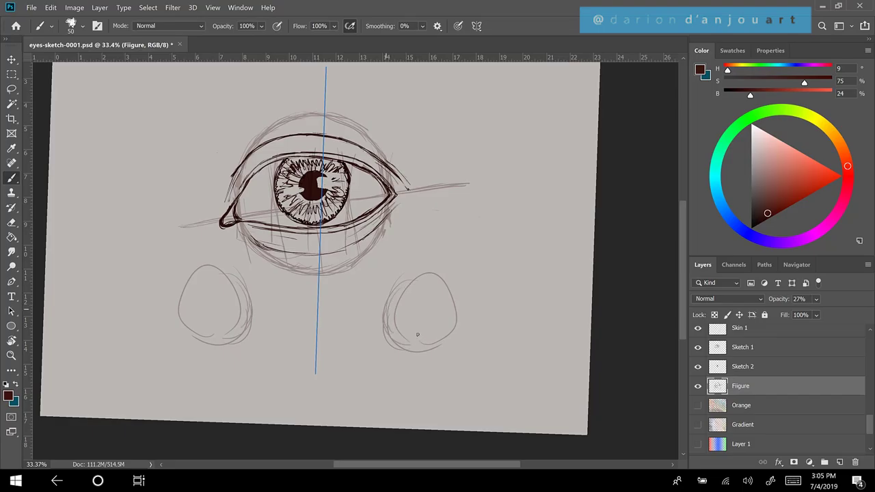
- On the Fiigure layer, sketch a pair of mirrored eyeball circles below the eye, one on each side of the symmetry axis
mouse_move(416, 279)
mouse_down()
mouse_move(437, 280)
mouse_move(457, 312)
mouse_up()
mouse_move(420, 279)
mouse_down()
mouse_move(395, 308)
mouse_move(392, 287)
mouse_move(410, 301)
mouse_move(385, 324)
mouse_move(443, 337)
mouse_move(422, 346)
mouse_move(453, 295)
mouse_move(426, 279)
mouse_move(384, 322)
mouse_move(424, 279)
mouse_move(398, 344)
mouse_move(395, 297)
mouse_move(383, 330)
mouse_up()
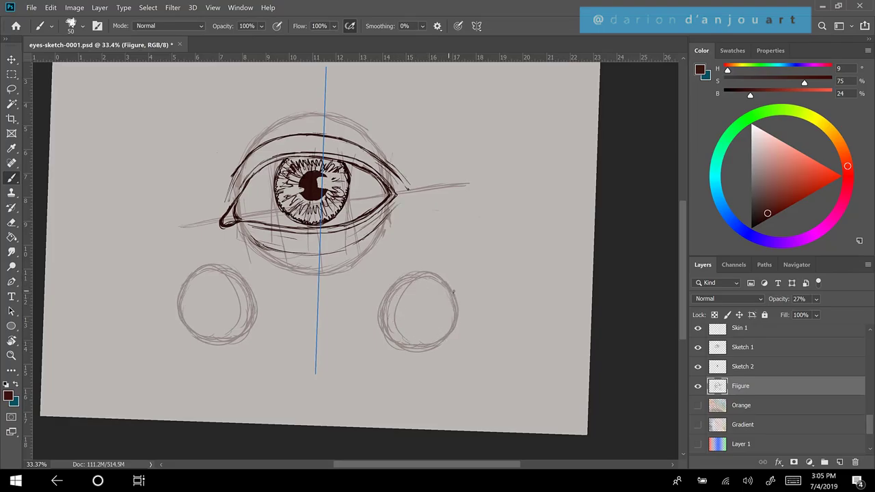
- Reinforce the mirrored eyeball circles on the Fiigure layer and draw a slanted eye-axis guide line across each
drag(383, 301, 404, 284)
mouse_move(180, 317)
mouse_down()
mouse_move(218, 338)
mouse_move(246, 326)
mouse_move(245, 292)
mouse_move(246, 325)
mouse_up()
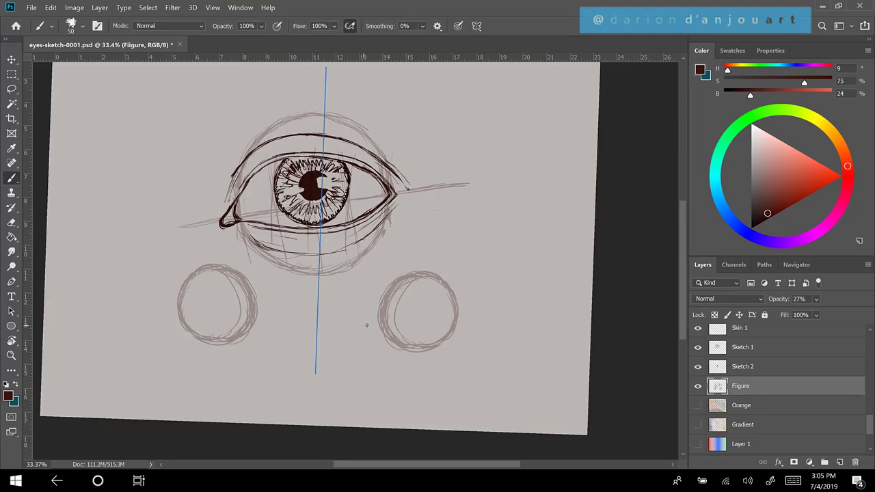
drag(370, 326, 455, 314)
drag(356, 329, 494, 309)
mouse_move(355, 329)
mouse_down()
mouse_move(484, 307)
mouse_move(419, 316)
mouse_up()
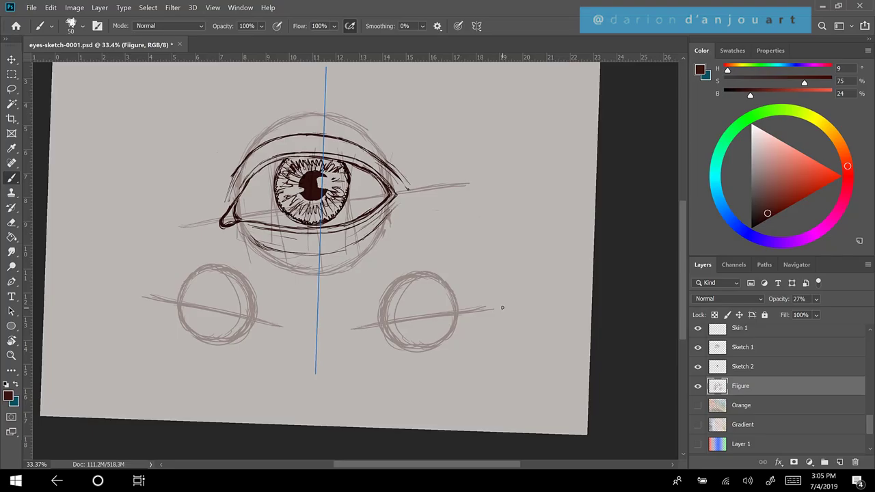
- On the Sketch 1 layer, outline the pointed inner corners of the mirrored eyes where the axis guides meet the eyeballs
click(763, 368)
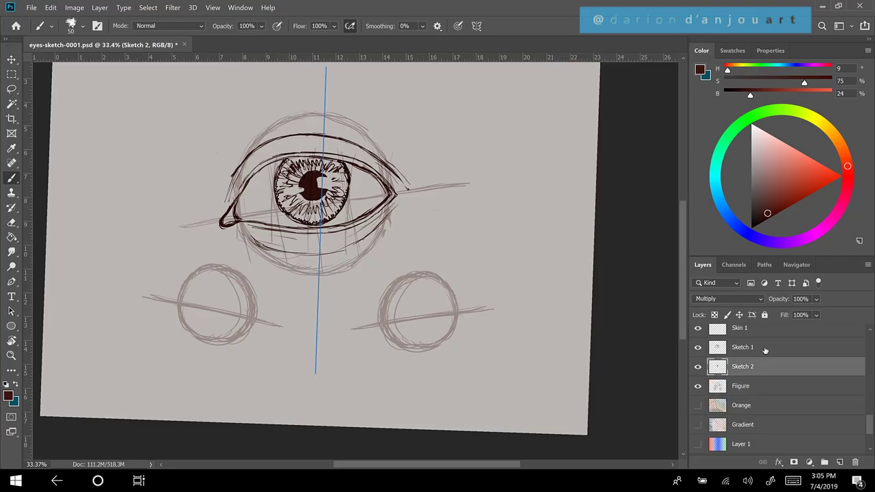
click(766, 350)
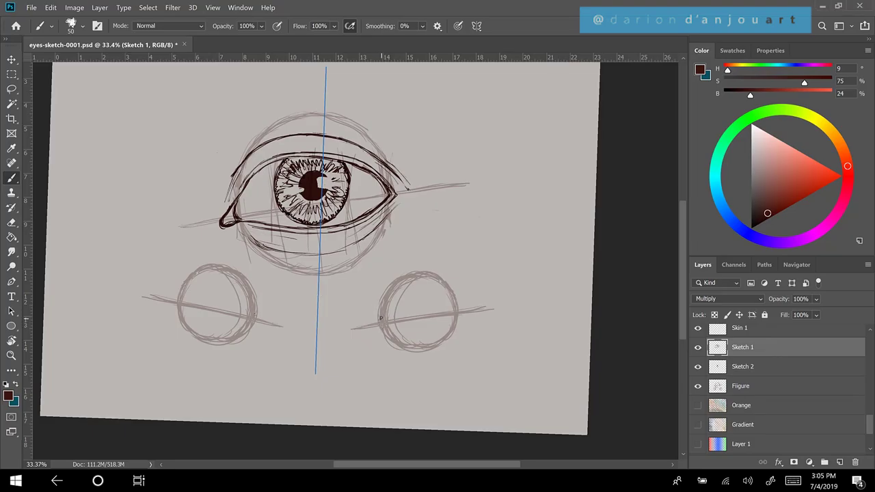
drag(381, 318, 374, 326)
scroll(383, 341, up, 7)
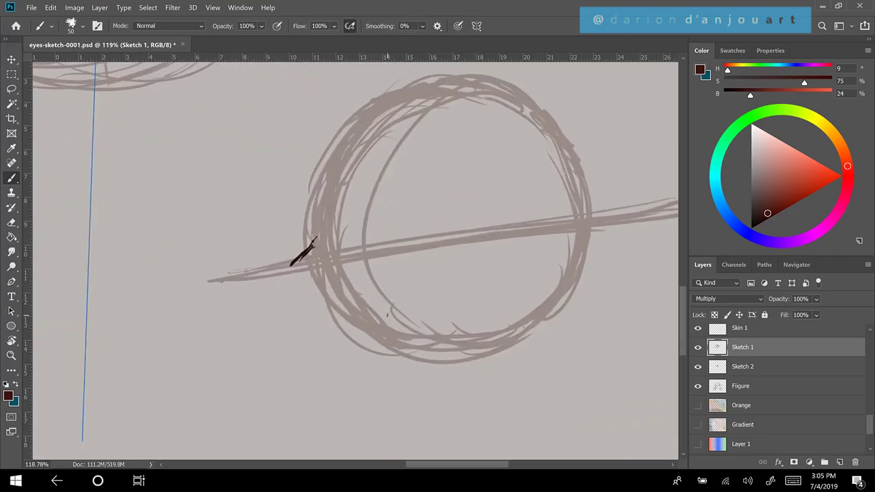
scroll(356, 260, down, 3)
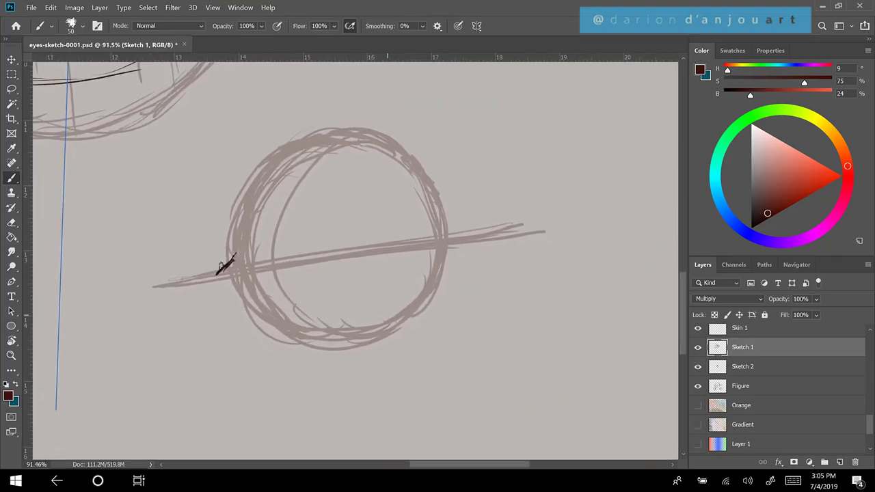
mouse_move(221, 270)
mouse_down()
mouse_move(219, 279)
mouse_move(242, 274)
mouse_up()
drag(231, 263, 259, 209)
mouse_move(238, 276)
mouse_down()
mouse_move(246, 279)
mouse_move(220, 278)
mouse_move(252, 279)
mouse_up()
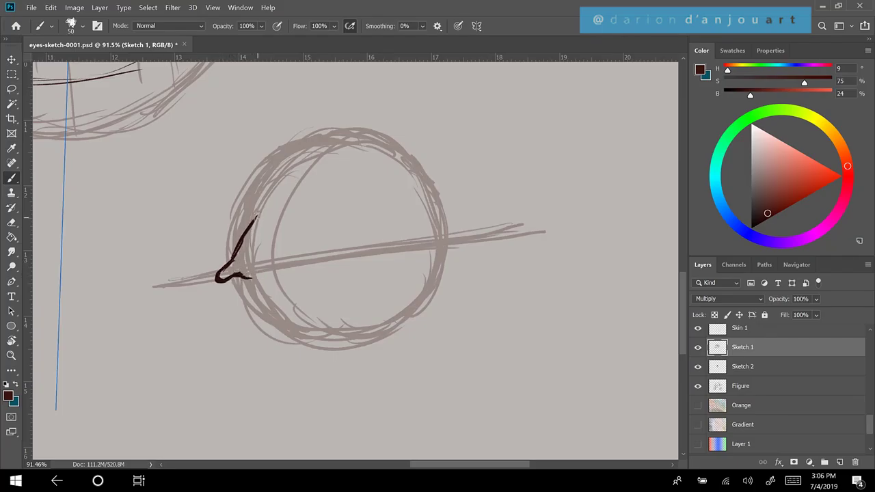
- Draw the arched upper lids and shallow lower lids of the mirrored eyes, joining the inner and outer corners
mouse_move(244, 237)
mouse_down()
mouse_move(280, 203)
mouse_move(258, 214)
mouse_move(324, 185)
mouse_move(411, 200)
mouse_move(443, 233)
mouse_up()
drag(413, 202, 443, 234)
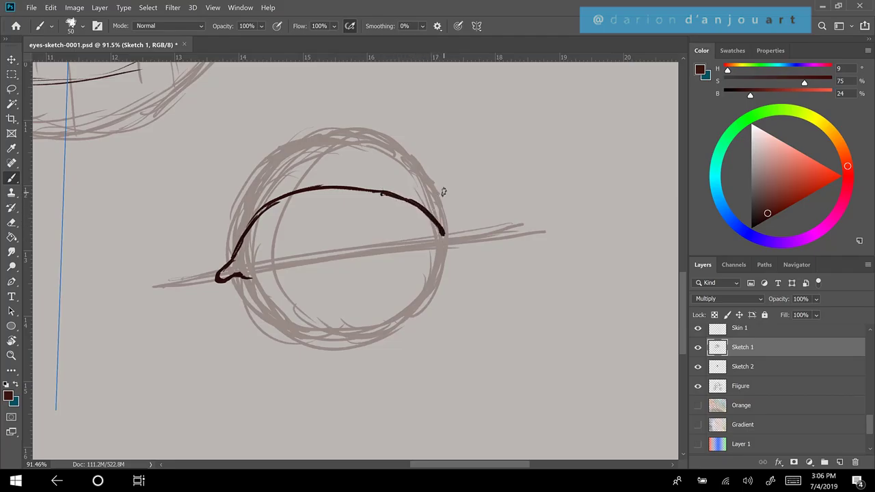
mouse_move(246, 279)
mouse_down()
mouse_move(403, 269)
mouse_move(441, 237)
mouse_move(410, 266)
mouse_move(431, 253)
mouse_move(369, 275)
mouse_move(227, 282)
mouse_move(268, 281)
mouse_move(254, 267)
mouse_move(225, 283)
mouse_move(272, 272)
mouse_move(225, 264)
mouse_up()
drag(240, 245, 229, 260)
mouse_move(268, 206)
mouse_down()
mouse_move(323, 186)
mouse_move(287, 196)
mouse_move(361, 188)
mouse_move(399, 198)
mouse_up()
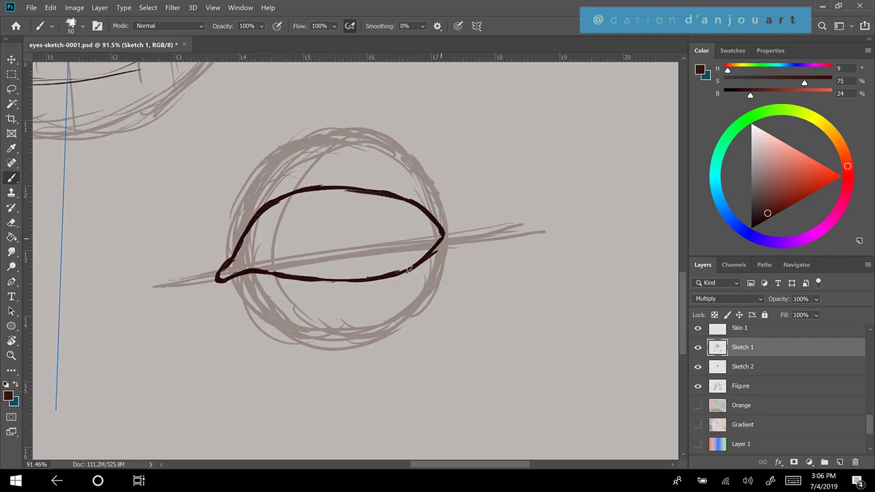
- Undo the last strokes at the outer end of the lower lids and redraw that end up to the outer corner
key(ctrl+z)
key(ctrl+z)
key(ctrl+z)
drag(405, 271, 440, 236)
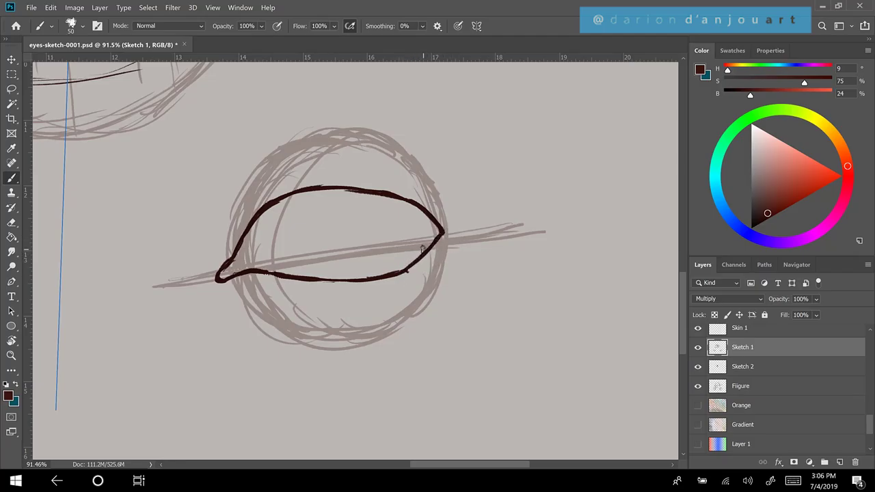
- Draw the upper eyelid crease of the mirrored eyes, arching above the upper lid and extending past the outer corner
scroll(423, 249, up, 2)
scroll(422, 250, down, 2)
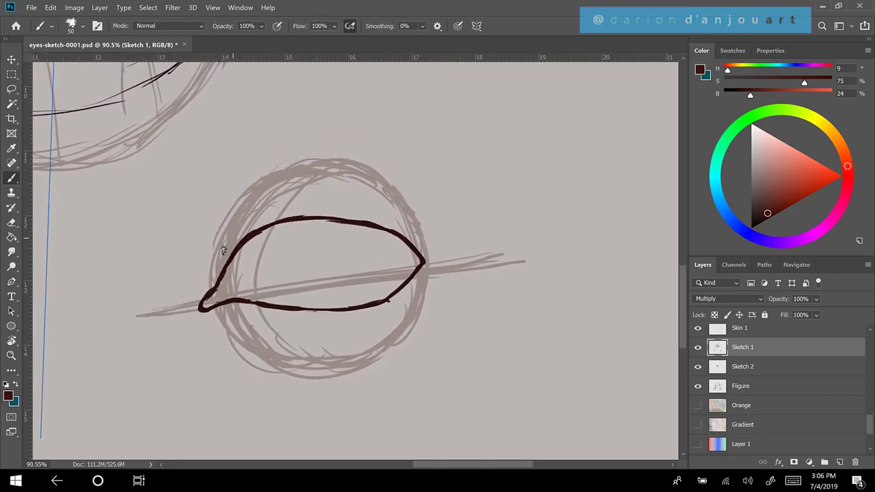
mouse_move(217, 261)
mouse_down()
mouse_move(267, 203)
mouse_move(354, 188)
mouse_up()
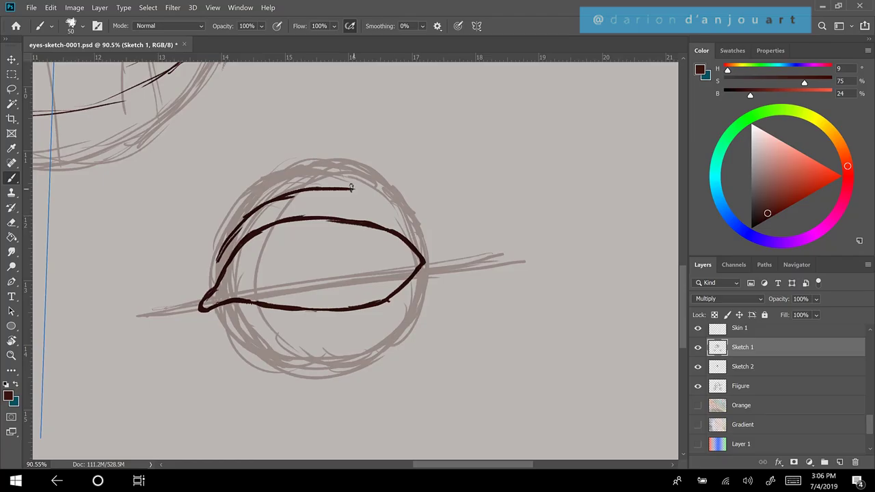
mouse_move(316, 188)
mouse_down()
mouse_move(411, 214)
mouse_move(368, 192)
mouse_move(438, 241)
mouse_up()
drag(404, 212, 449, 254)
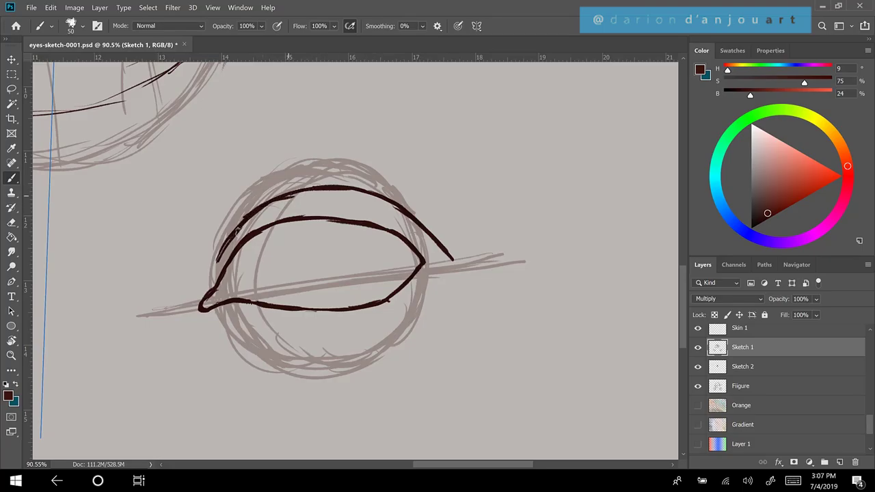
drag(226, 242, 216, 260)
- Draw a small tear-duct curve inside the inner corner of the mirrored eyes
scroll(331, 263, down, 2)
scroll(331, 264, up, 2)
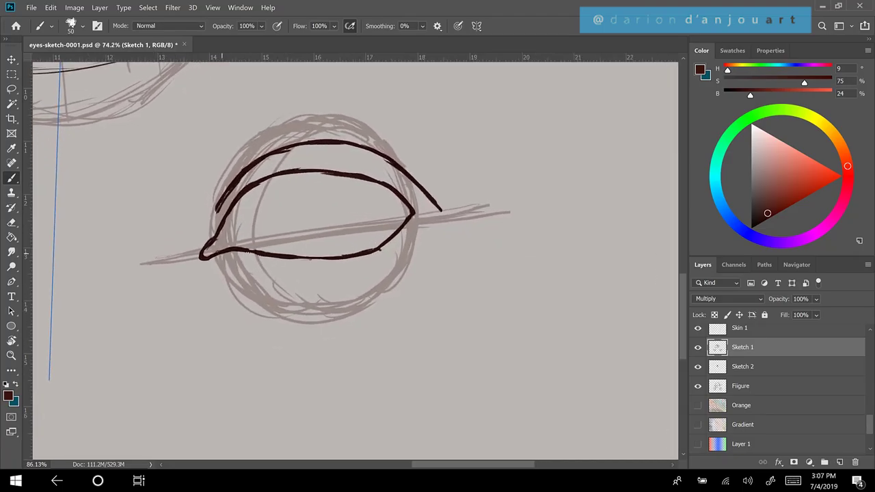
scroll(223, 253, up, 1)
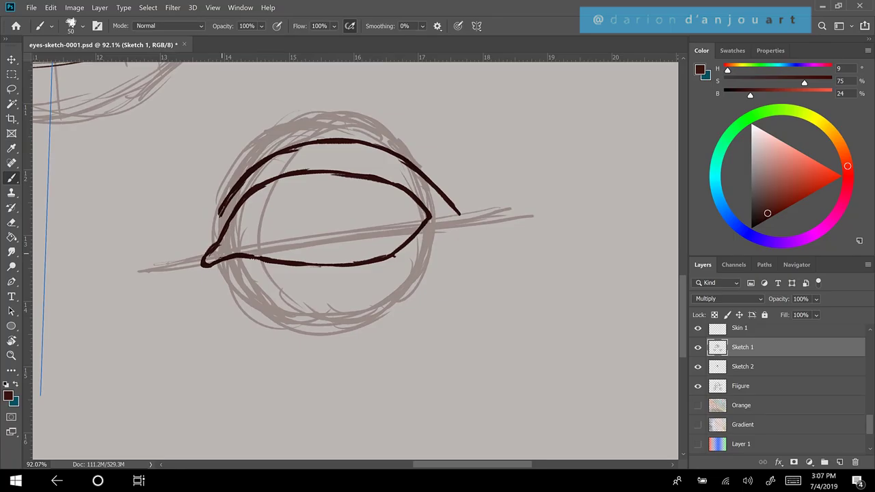
scroll(128, 153, down, 3)
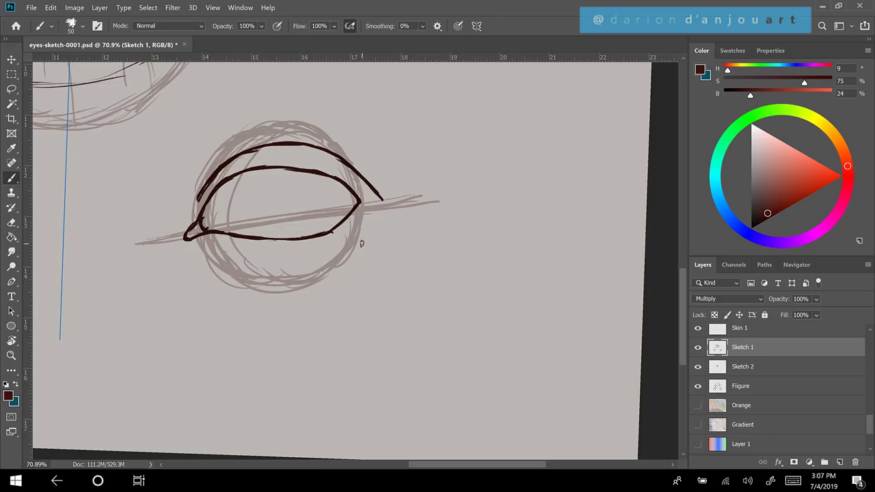
scroll(362, 243, up, 2)
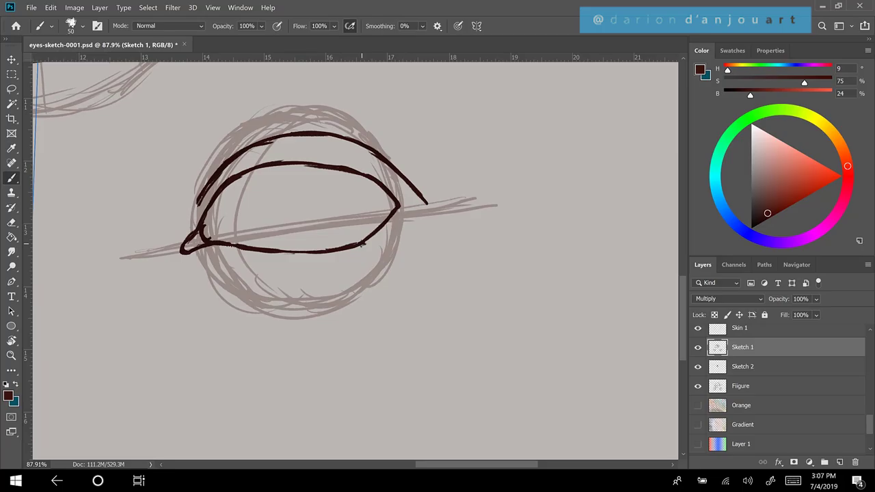
- Reduce the brush size to 30 and draw thin second contours along the lids of the mirrored eyes to show their thickness
key(bracketleft)
key(bracketleft)
key(bracketleft)
scroll(275, 198, down, 6)
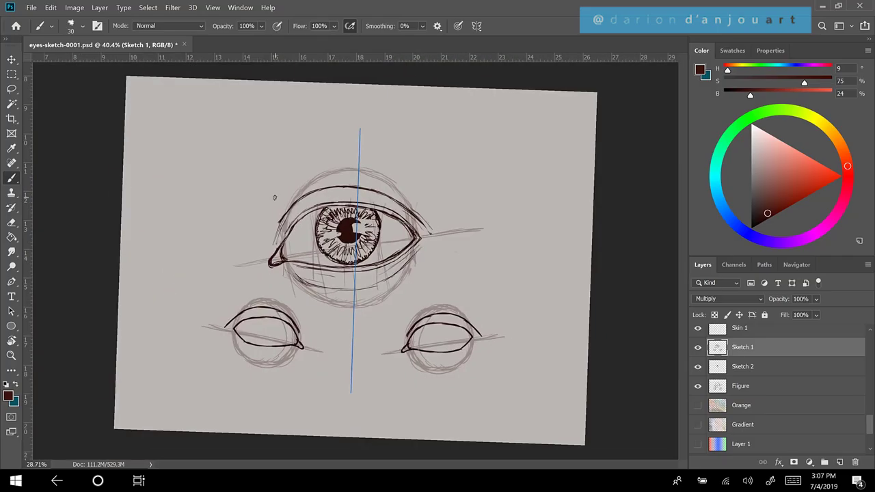
scroll(275, 198, up, 5)
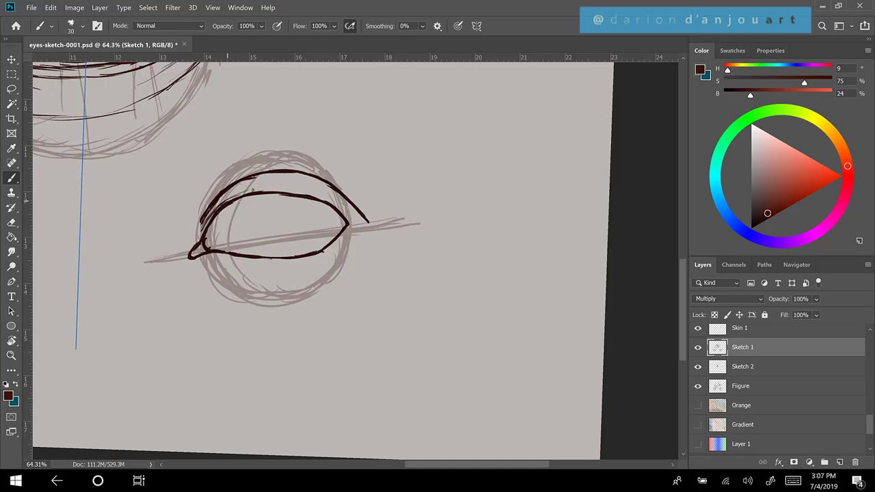
mouse_move(223, 204)
mouse_down()
mouse_move(294, 189)
mouse_move(355, 219)
mouse_move(341, 238)
mouse_move(402, 236)
mouse_up()
scroll(280, 226, down, 3)
mouse_move(517, 204)
mouse_down()
mouse_move(480, 230)
mouse_move(413, 223)
mouse_move(465, 230)
mouse_move(519, 207)
mouse_up()
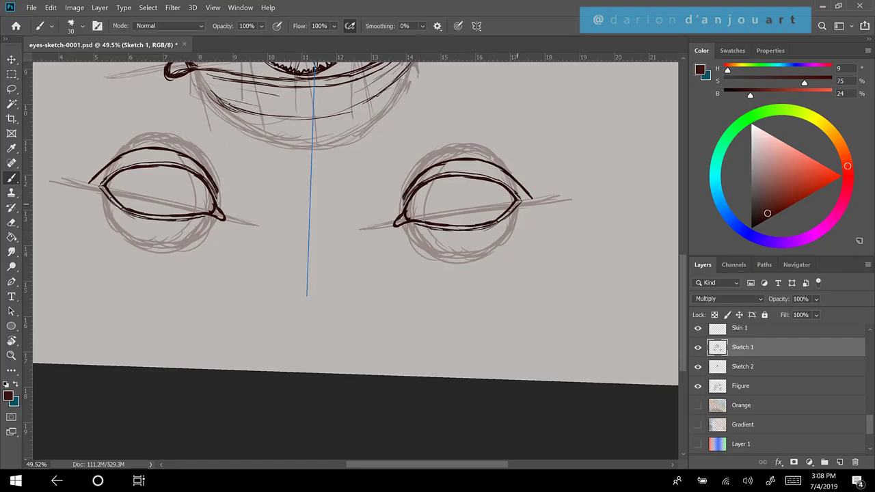
- Try a crease beneath the lower lids of the mirrored eyes and erase it
scroll(355, 261, down, 5)
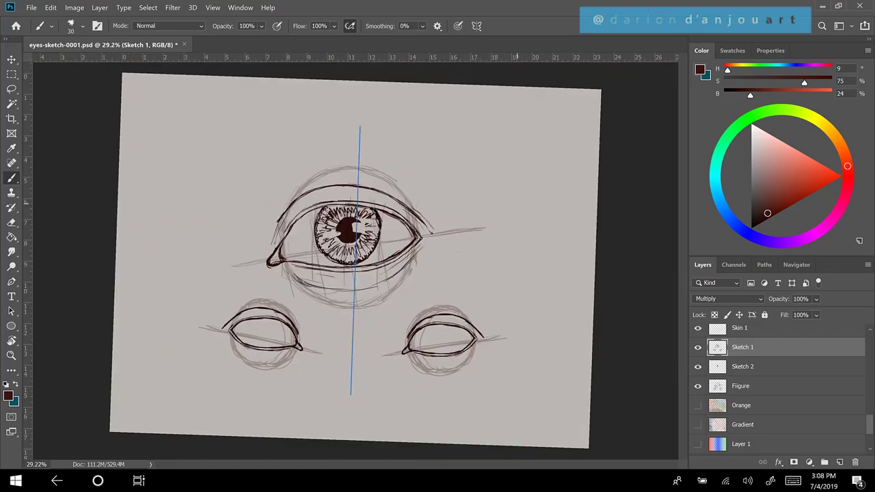
mouse_move(485, 228)
mouse_down()
mouse_move(458, 184)
mouse_move(482, 223)
mouse_up()
drag(429, 333, 379, 236)
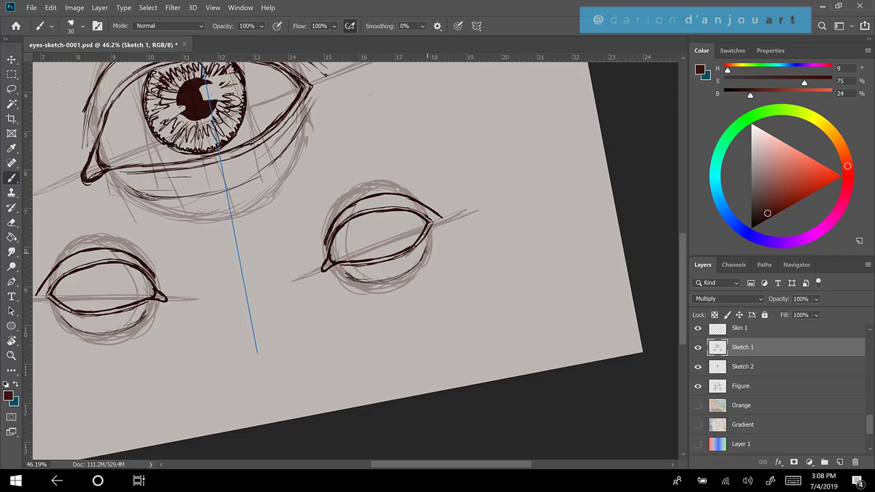
click(413, 272)
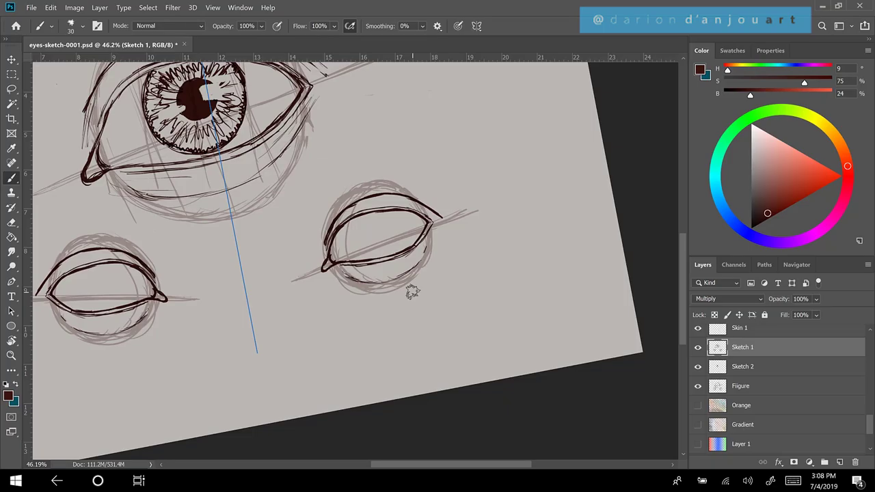
scroll(412, 292, up, 3)
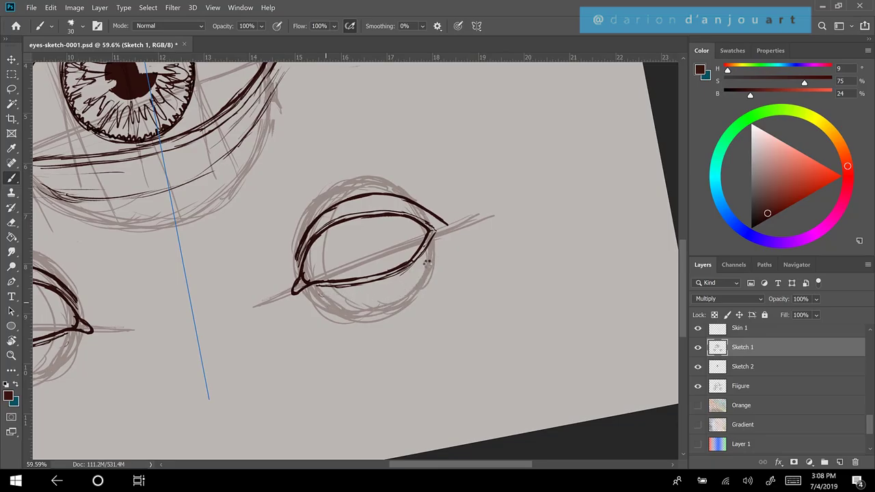
- Sketch light crease lines beneath the lower lids and add strokes to the outer ends of the upper creases
drag(319, 295, 429, 259)
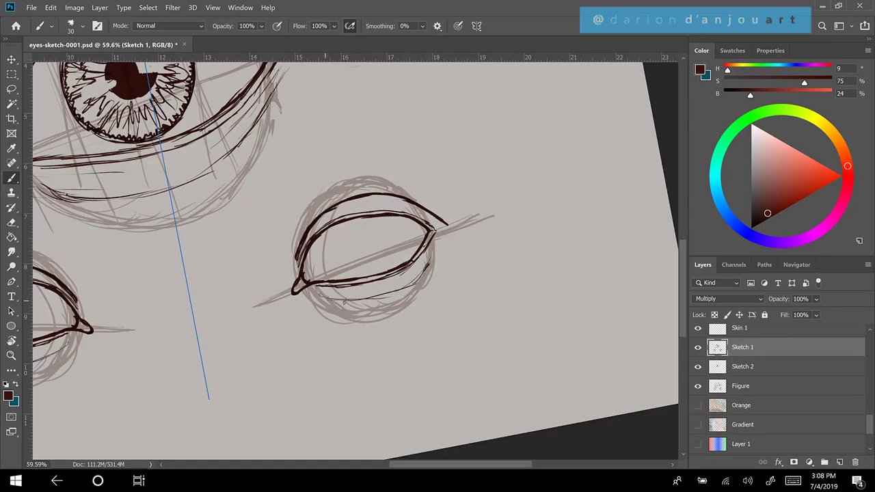
mouse_move(352, 303)
mouse_down()
mouse_move(320, 290)
mouse_move(371, 279)
mouse_up()
scroll(408, 247, up, 2)
mouse_move(413, 199)
mouse_down()
mouse_move(454, 224)
mouse_move(447, 207)
mouse_move(465, 217)
mouse_move(449, 221)
mouse_up()
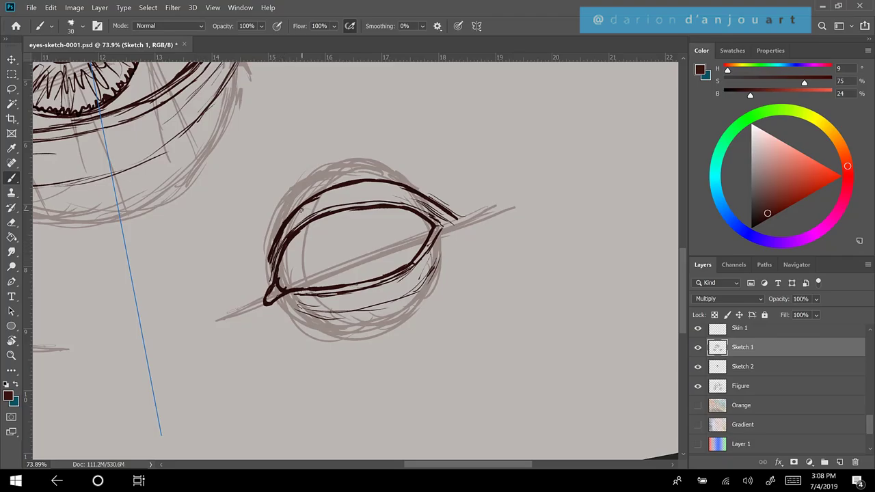
- On the Fiigure layer, draw upright guide lines along the inner and outer edges of the mirrored eyeballs
scroll(301, 210, left, 5)
scroll(301, 210, down, 4)
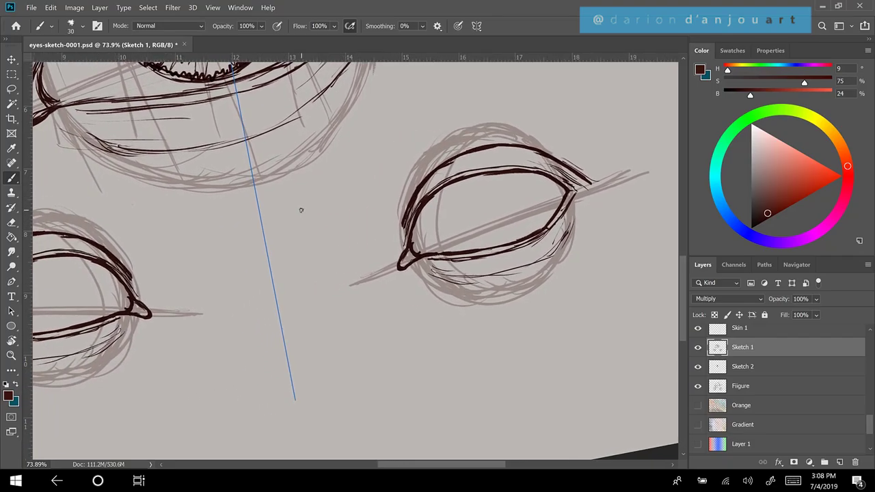
scroll(301, 210, up, 2)
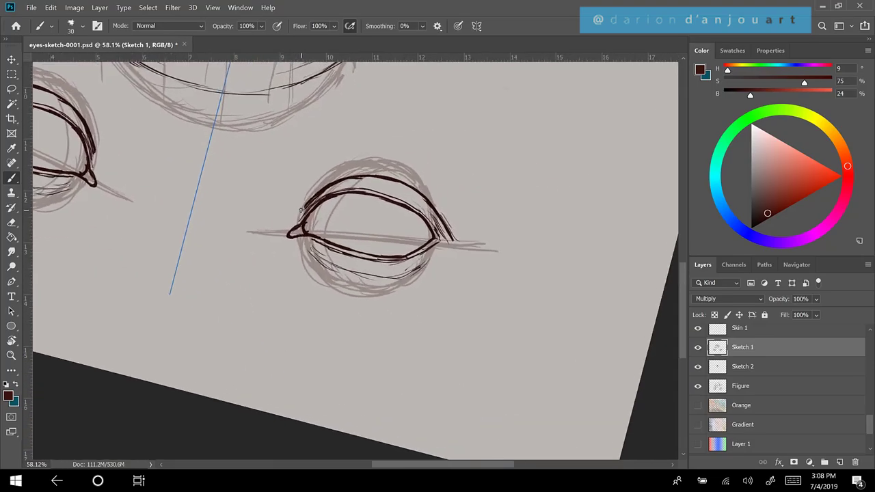
scroll(301, 210, down, 3)
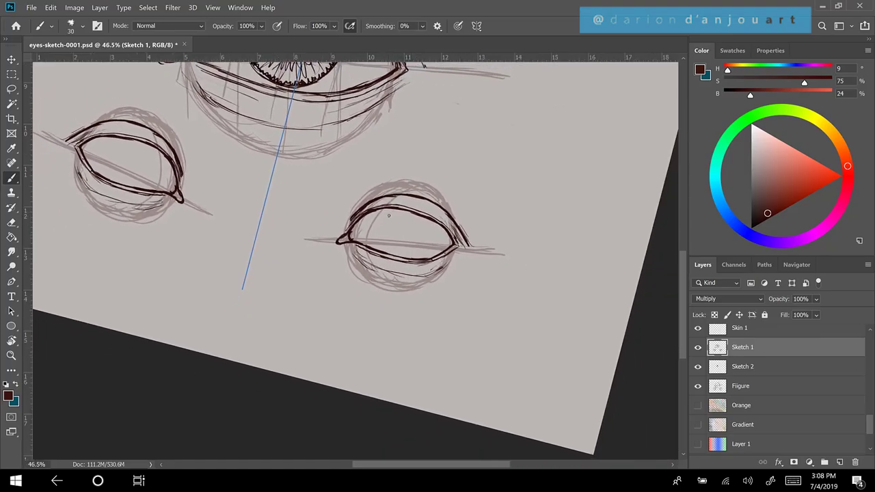
click(752, 367)
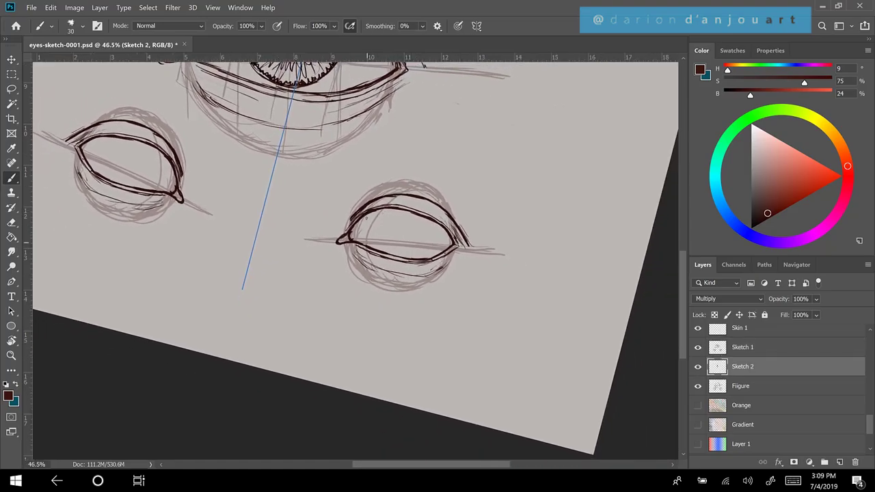
click(746, 386)
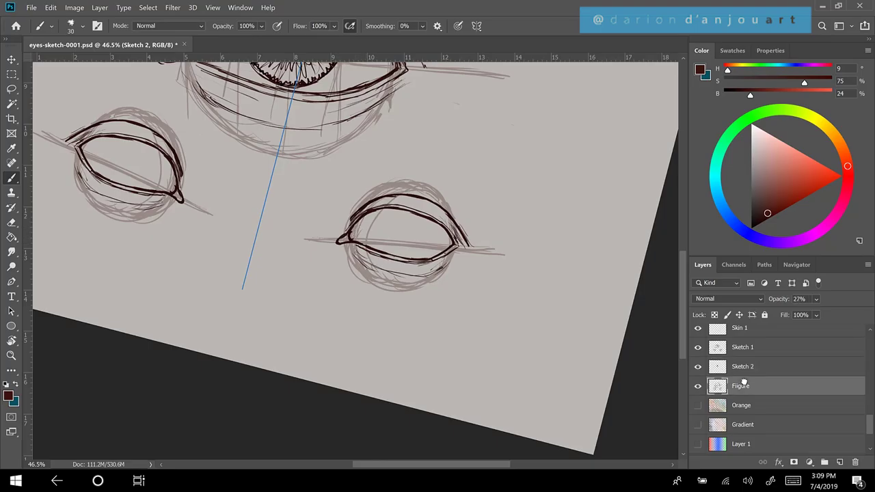
drag(346, 254, 340, 276)
drag(469, 202, 449, 290)
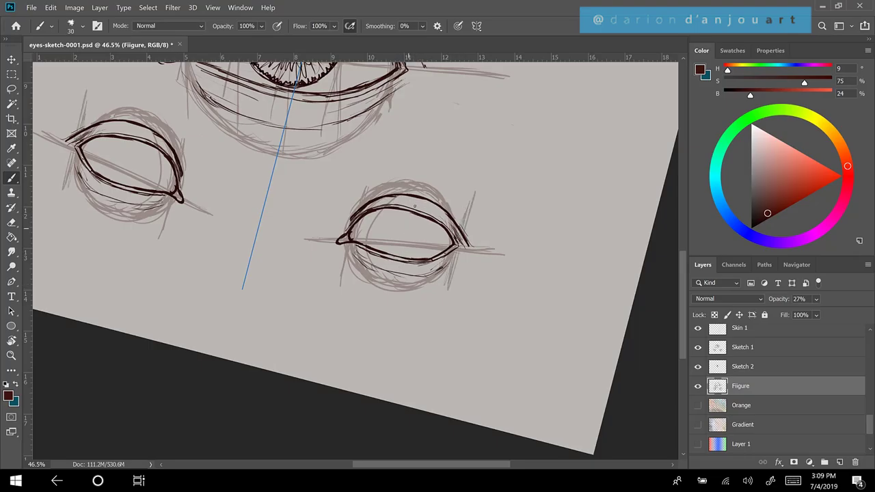
- Divide each mirrored eyeball with an upright centre guide line and one more guide line on either side of it
drag(413, 195, 392, 282)
drag(414, 191, 391, 293)
drag(414, 190, 392, 291)
drag(384, 214, 377, 239)
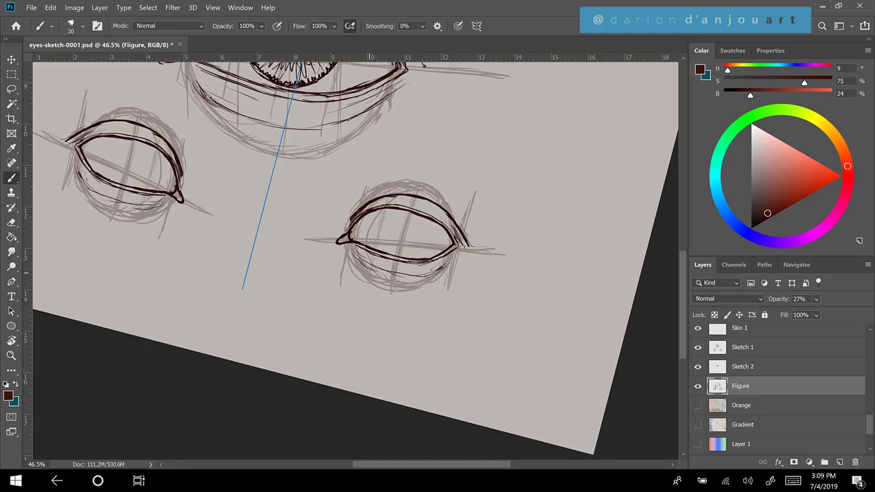
mouse_move(446, 192)
mouse_down()
mouse_move(419, 291)
mouse_move(423, 253)
mouse_up()
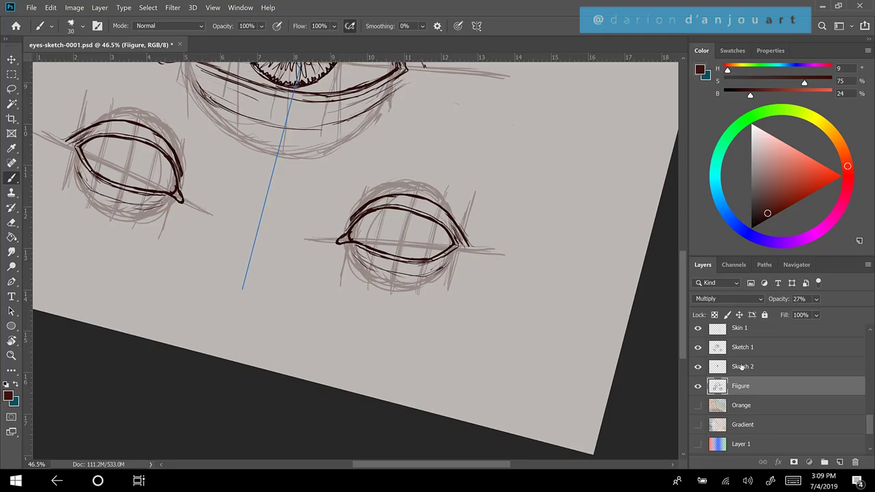
- Lower the opacity of the Fiigure layer to 14%
click(742, 367)
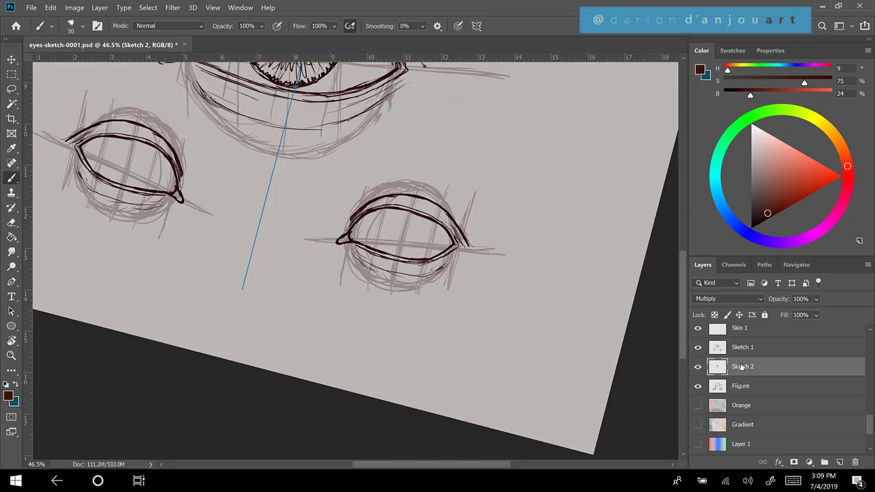
click(788, 387)
click(816, 299)
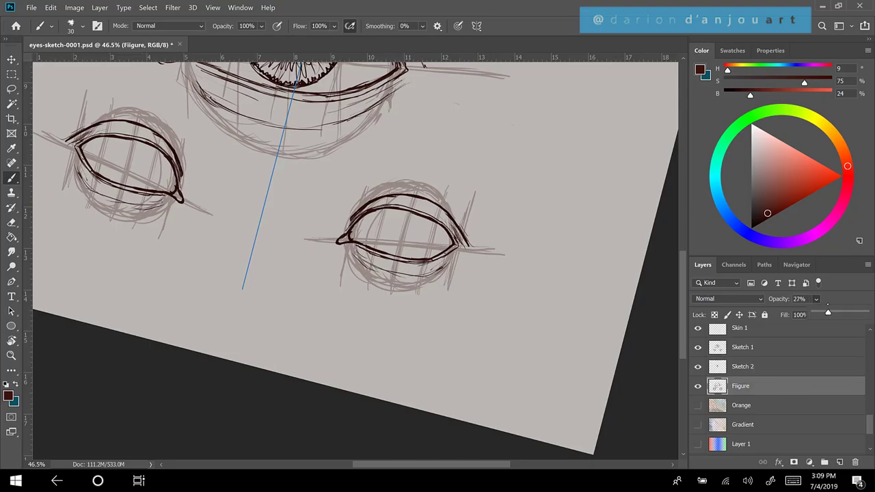
drag(827, 312, 822, 313)
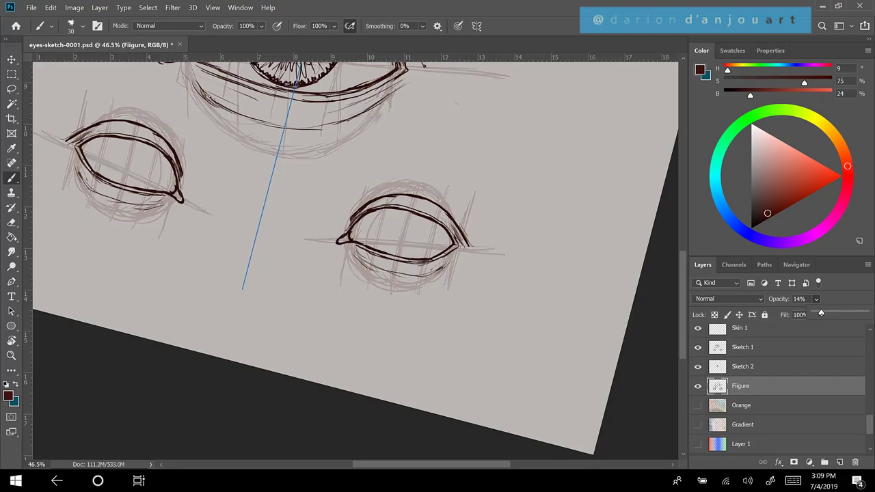
- On the Sketch 2 layer, draw round irises in the mirrored eyes, with solid dark pupils and hatched shading
click(754, 366)
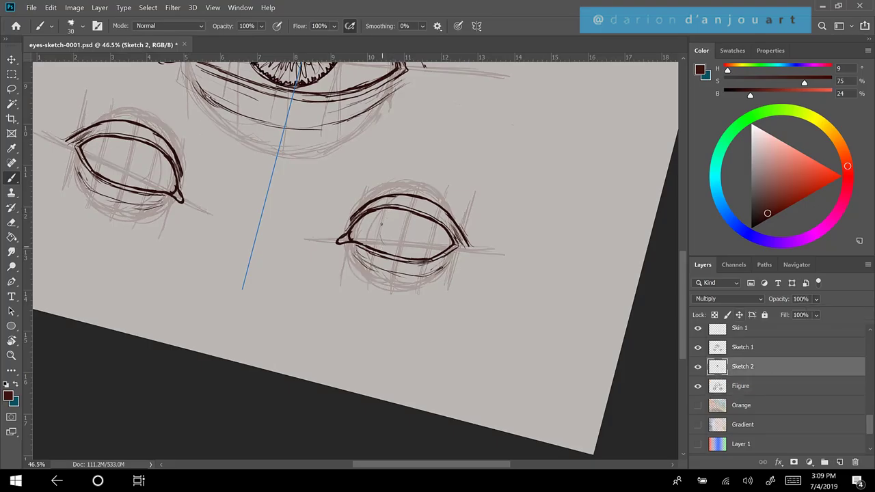
mouse_move(382, 218)
mouse_down()
mouse_move(392, 252)
mouse_move(424, 254)
mouse_move(433, 219)
mouse_move(391, 209)
mouse_move(430, 213)
mouse_move(412, 201)
mouse_move(385, 228)
mouse_move(387, 249)
mouse_move(404, 253)
mouse_up()
mouse_move(389, 248)
mouse_down()
mouse_move(421, 255)
mouse_move(435, 220)
mouse_up()
mouse_move(430, 208)
mouse_down()
mouse_move(395, 205)
mouse_move(431, 214)
mouse_move(405, 198)
mouse_move(420, 203)
mouse_move(438, 230)
mouse_move(383, 246)
mouse_move(420, 253)
mouse_move(430, 225)
mouse_move(413, 199)
mouse_move(403, 204)
mouse_move(418, 201)
mouse_move(399, 205)
mouse_up()
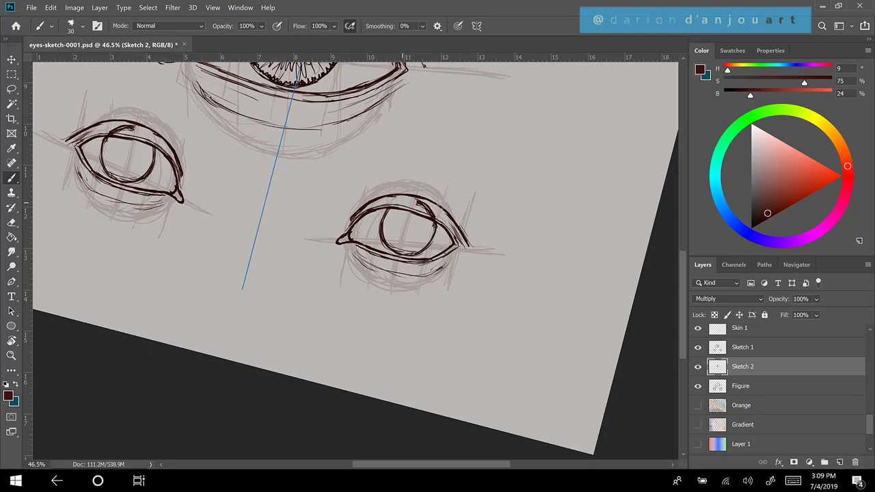
key(ctrl+z)
key(ctrl+z)
mouse_move(415, 228)
mouse_down()
mouse_move(389, 217)
mouse_move(388, 239)
mouse_move(405, 248)
mouse_move(432, 220)
mouse_up()
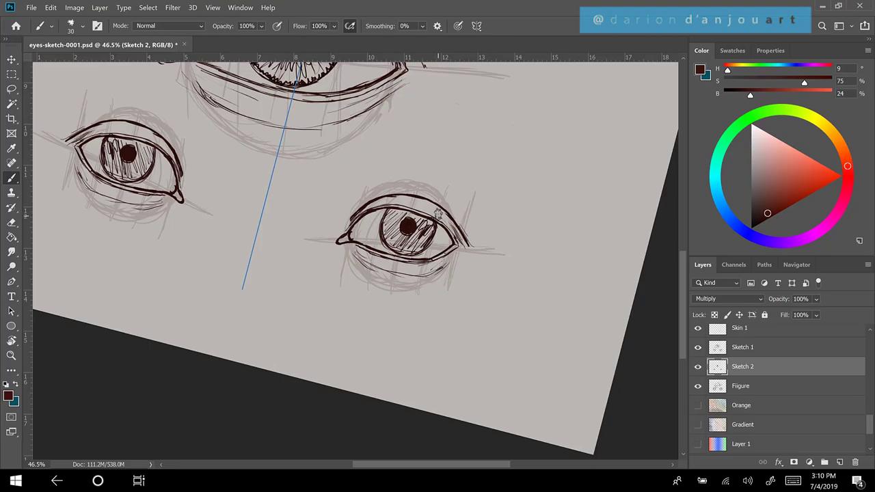
- Examine the irises and pupils of the mirrored eyes up close and beside the large eye at different canvas rotations
scroll(438, 216, up, 8)
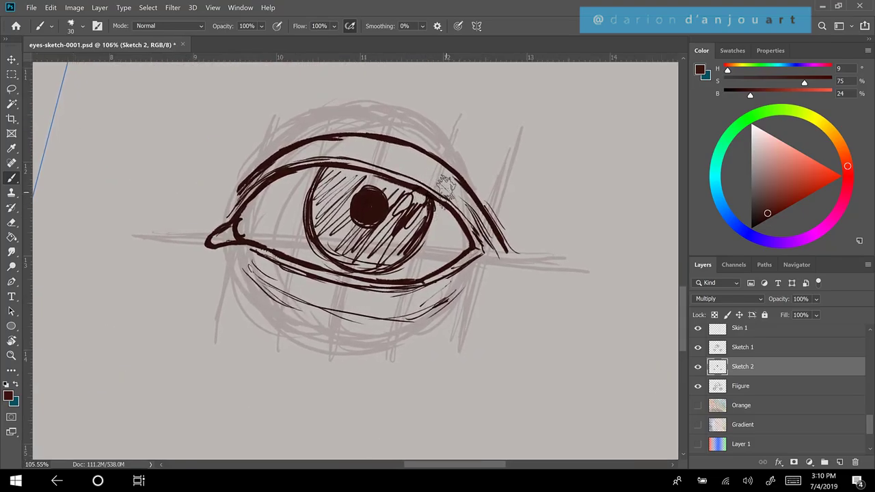
scroll(446, 188, down, 4)
scroll(446, 188, down, 2)
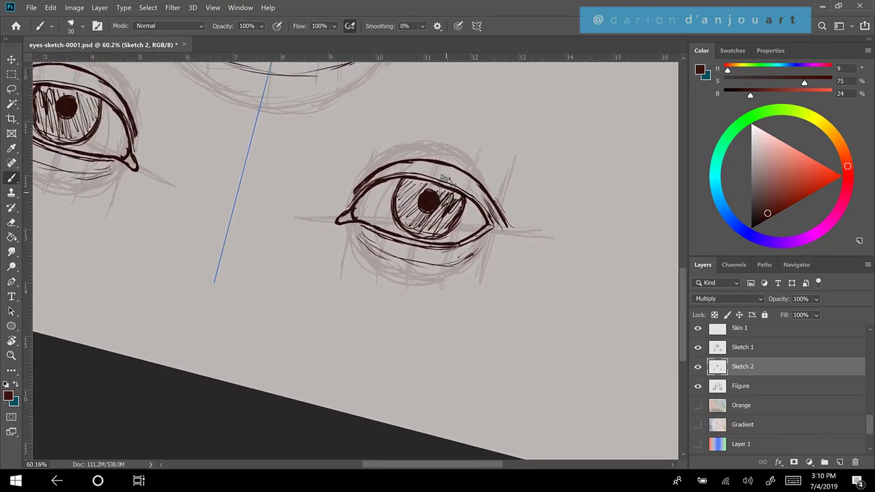
scroll(446, 190, down, 2)
drag(445, 192, 470, 248)
scroll(446, 188, down, 1)
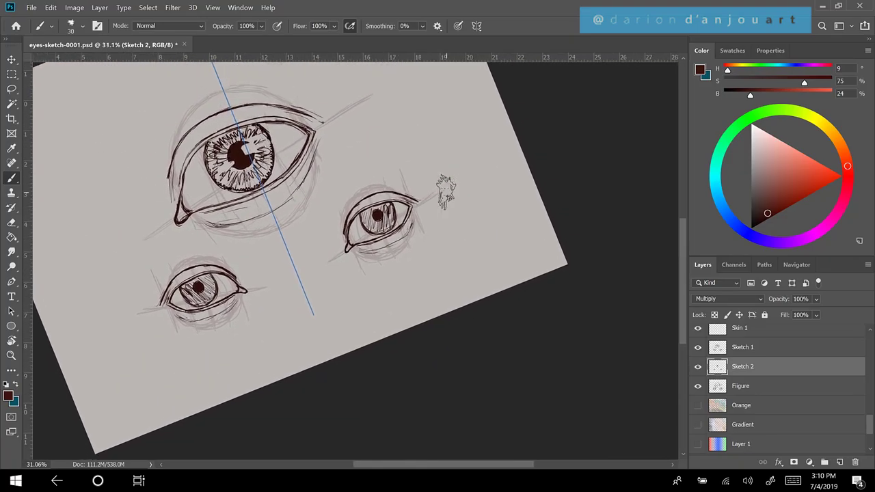
scroll(445, 185, up, 3)
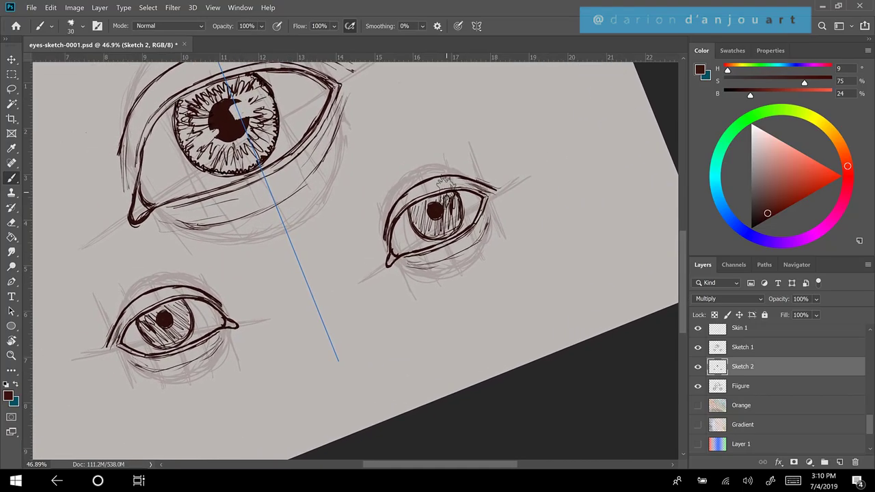
scroll(445, 192, down, 2)
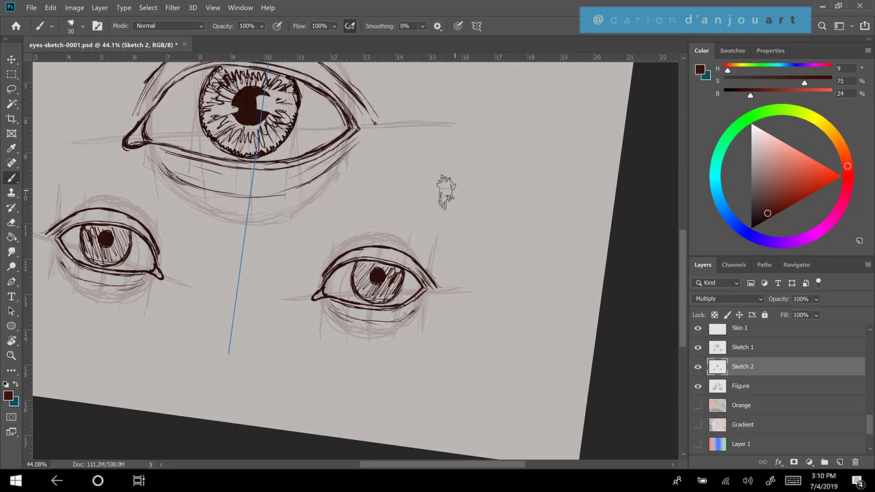
scroll(446, 193, up, 3)
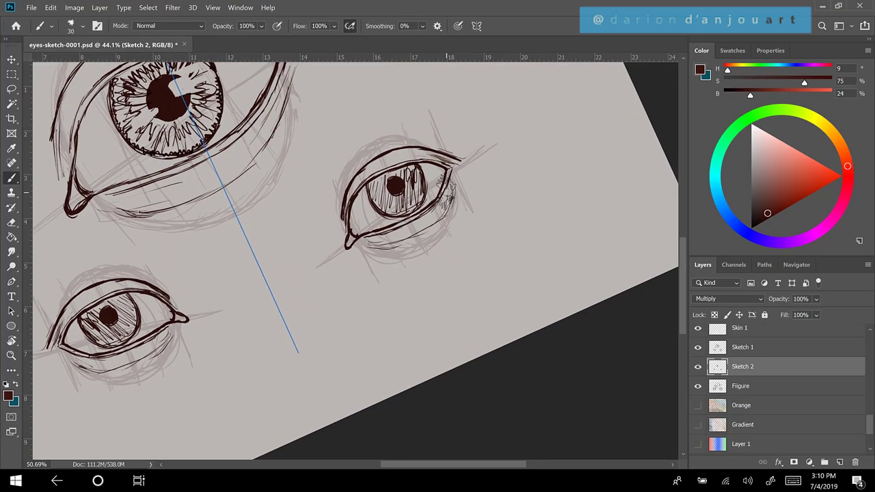
scroll(446, 192, down, 1)
scroll(446, 193, down, 2)
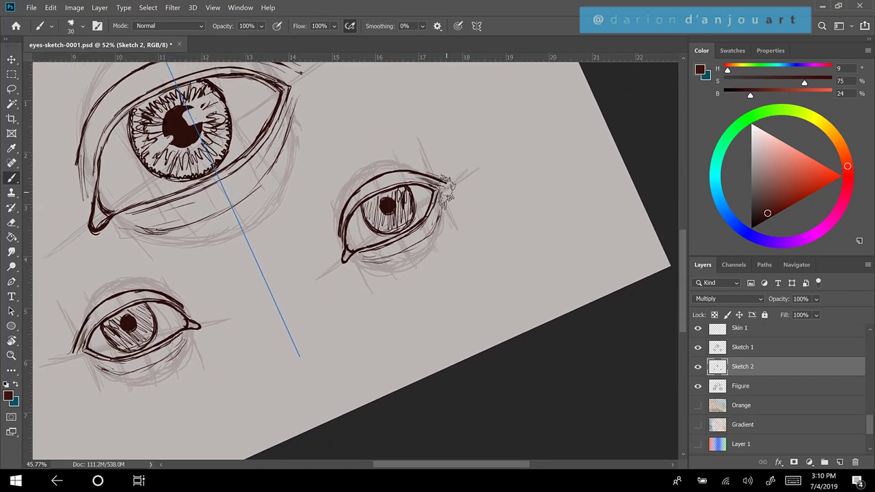
scroll(446, 192, down, 2)
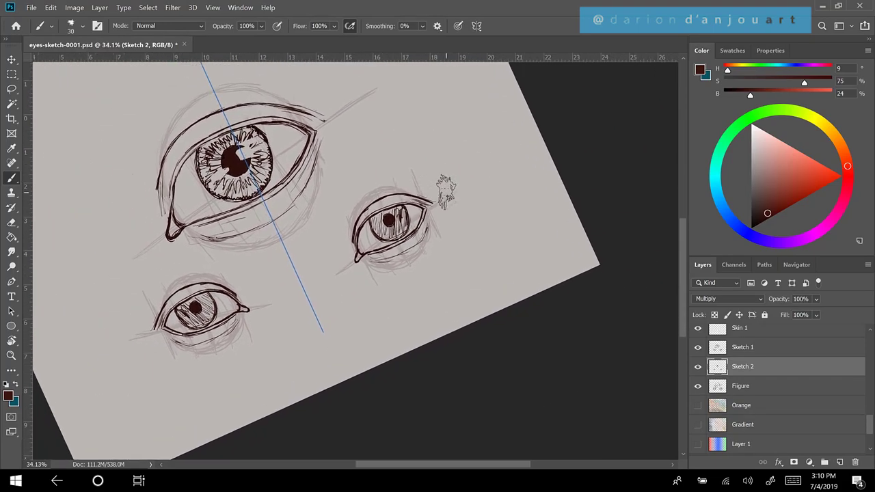
scroll(446, 193, left, 2)
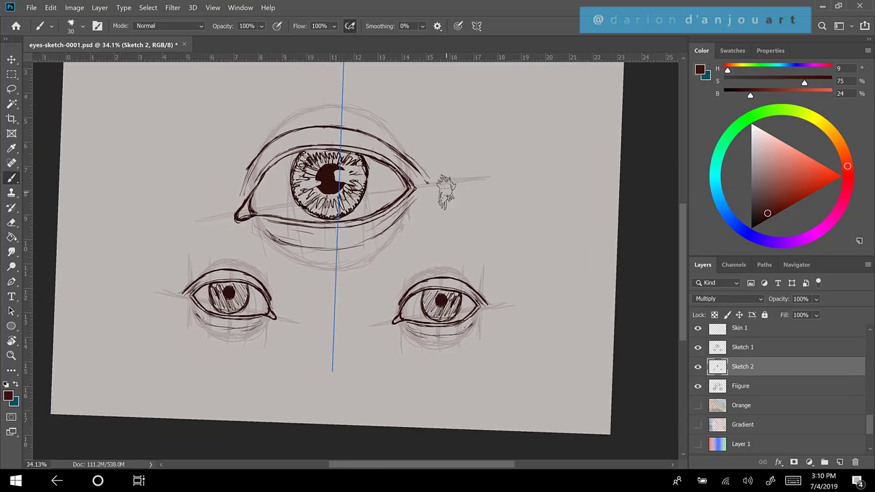
scroll(446, 192, down, 1)
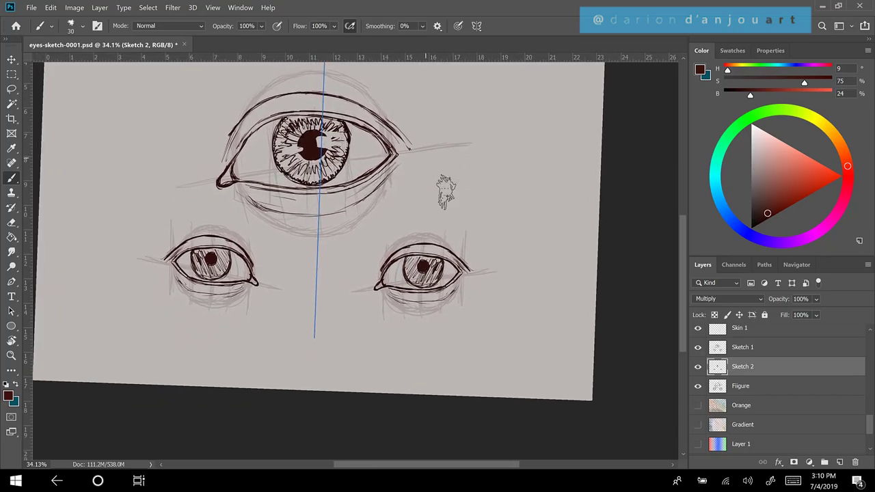
- Turn off the paint symmetry
scroll(446, 192, up, 3)
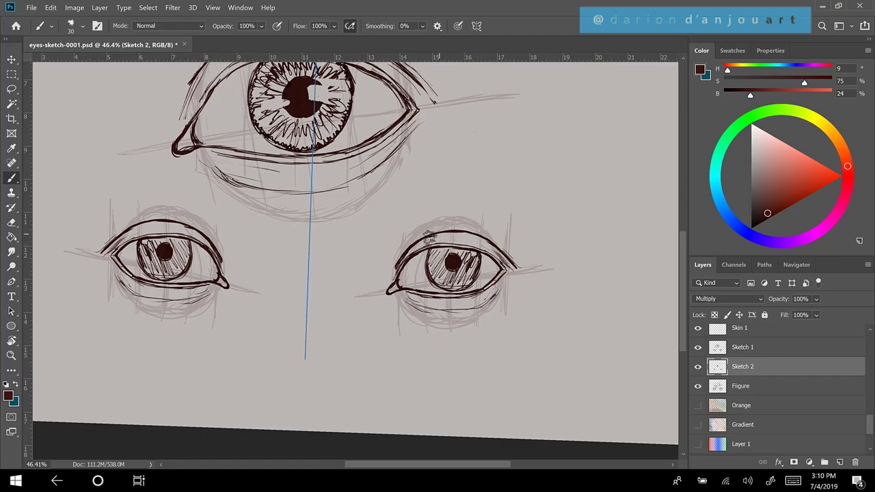
key(alt+bracketright)
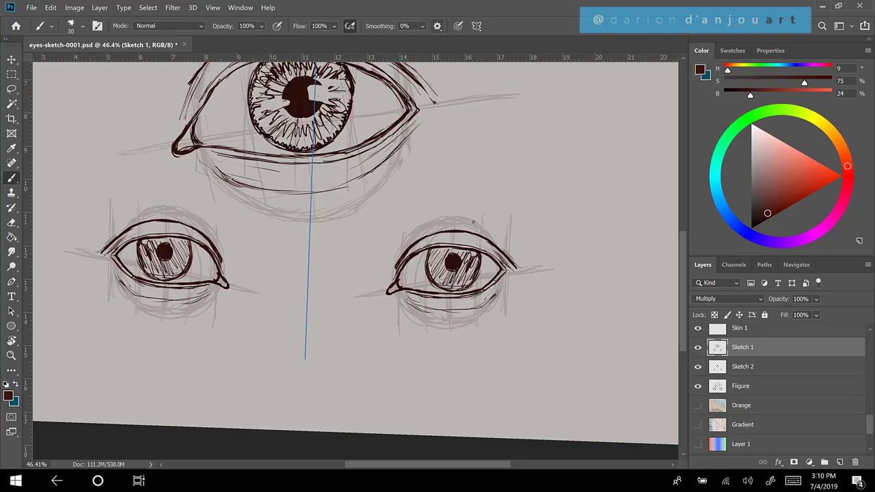
click(477, 26)
click(512, 40)
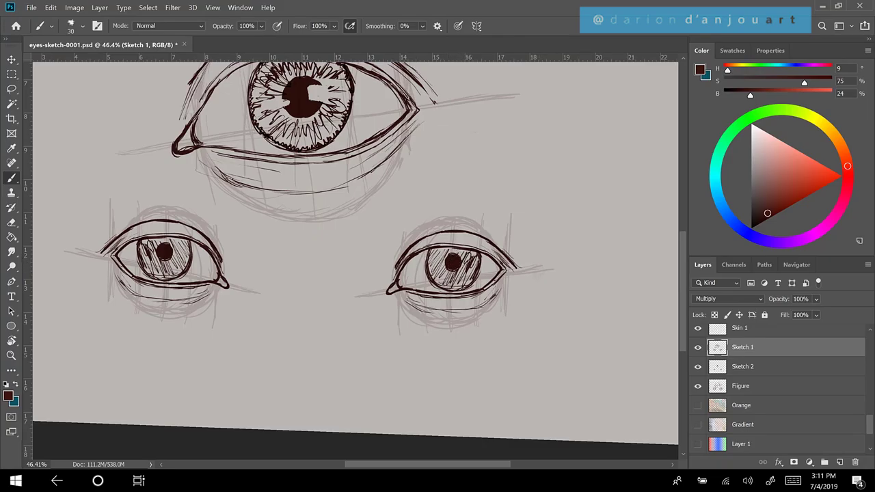
- On the Sketch 2 layer, clear light reflections out of the iris and pupil of each small eye separately
key(alt+bracketleft)
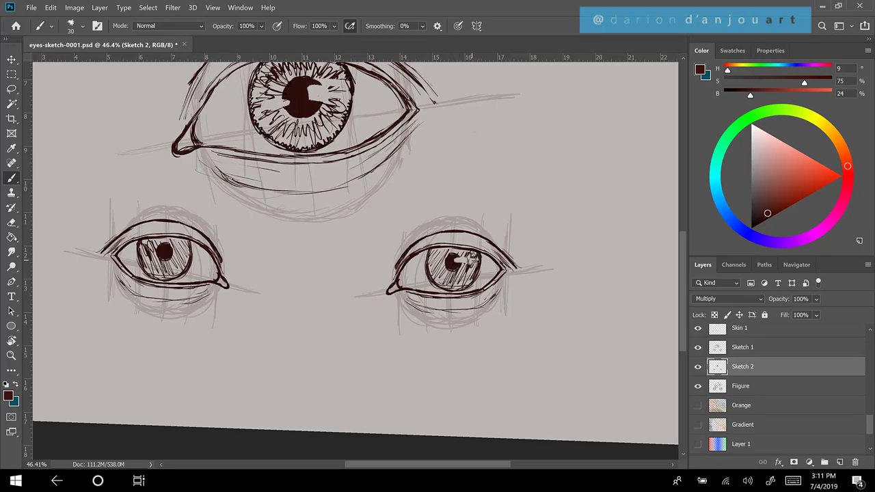
mouse_move(170, 242)
mouse_down()
mouse_move(171, 252)
mouse_move(187, 246)
mouse_move(153, 258)
mouse_up()
drag(445, 266, 448, 263)
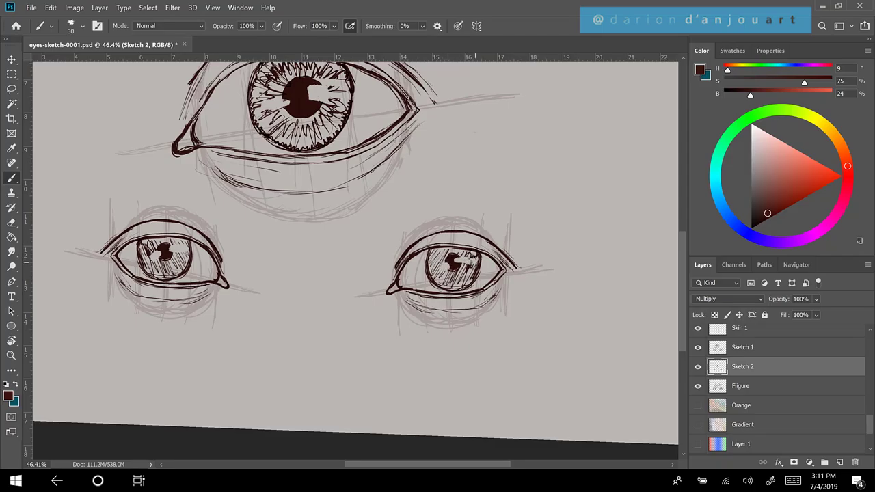
- Review the reflections in the small eyes and the overall sketch of all three eyes
scroll(476, 262, up, 3)
scroll(475, 263, down, 3)
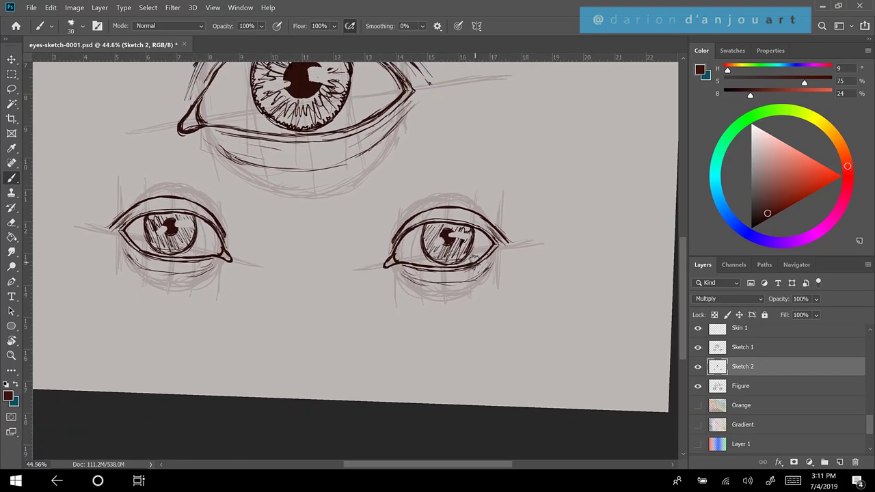
scroll(475, 263, up, 3)
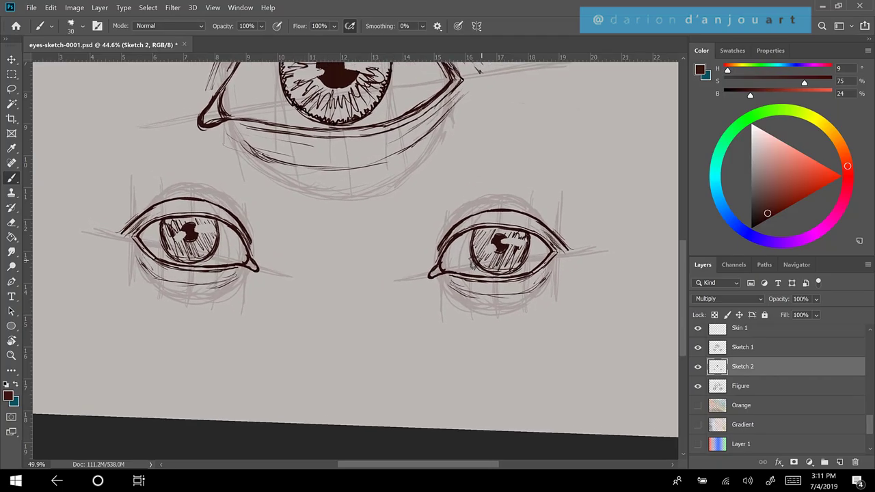
scroll(476, 262, down, 3)
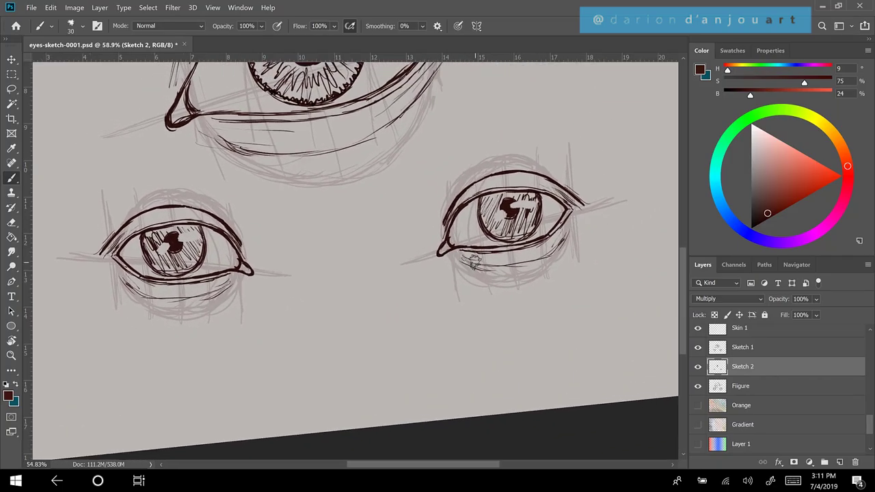
scroll(474, 262, down, 1)
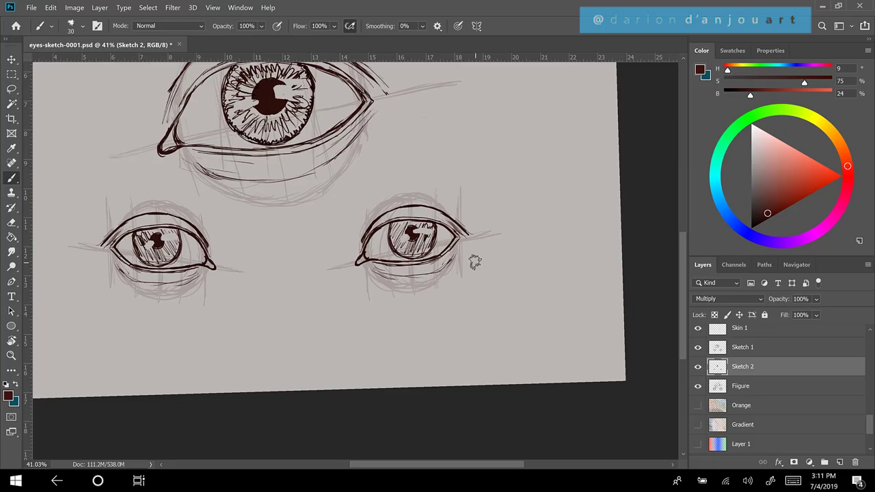
scroll(474, 262, down, 1)
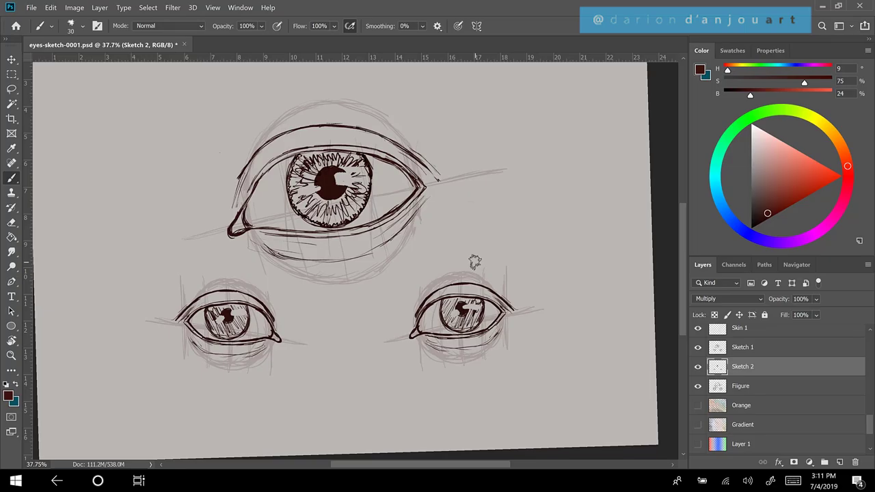
scroll(476, 262, up, 2)
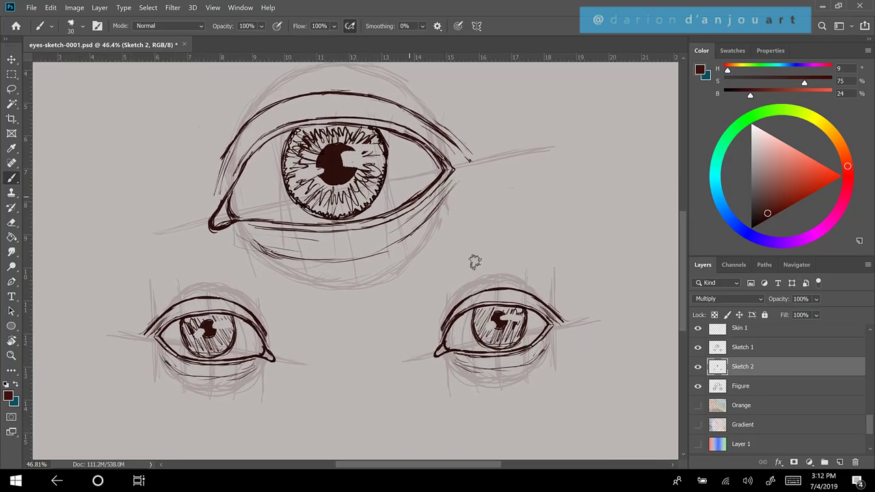